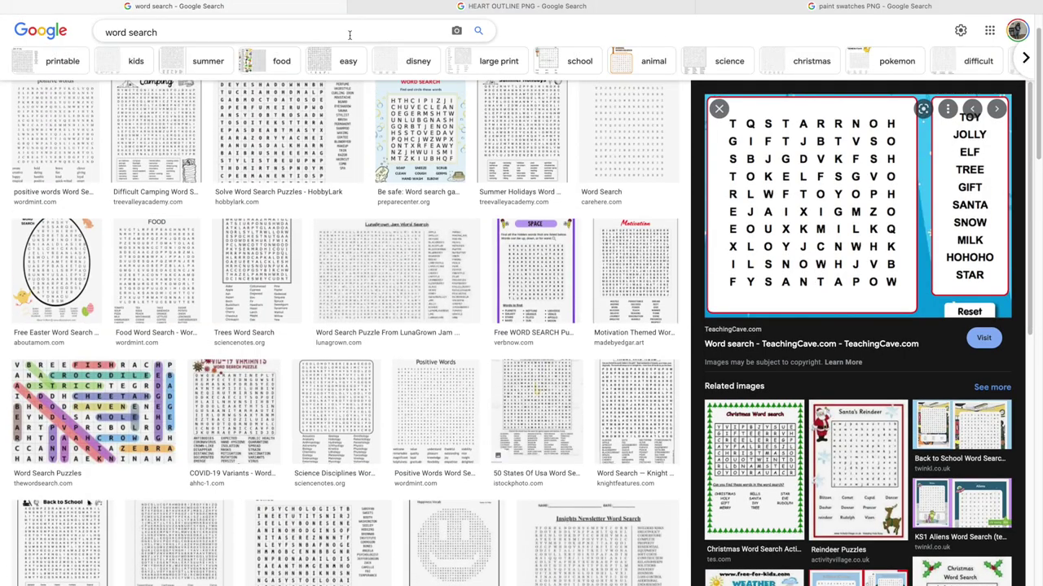
- Search Google Images for 'word search' and preview the TeachingCave Christmas puzzle
{"action": "left_click", "coordinate": [348, 35]}
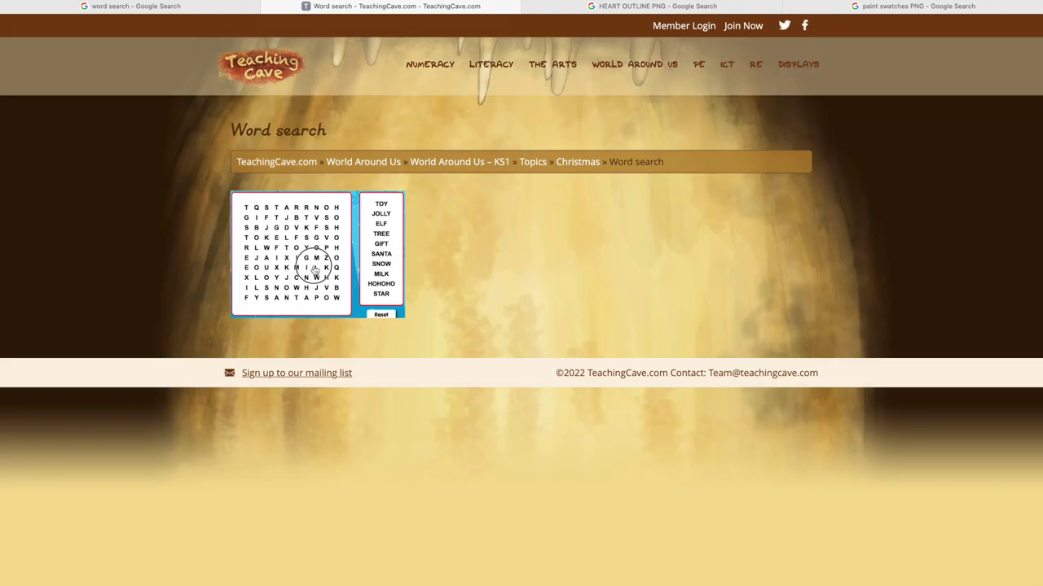
- View the TeachingCave word search full size, then return to the HEART OUTLINE PNG results
{"action": "left_click", "coordinate": [314, 269]}
{"action": "left_click", "coordinate": [315, 269]}
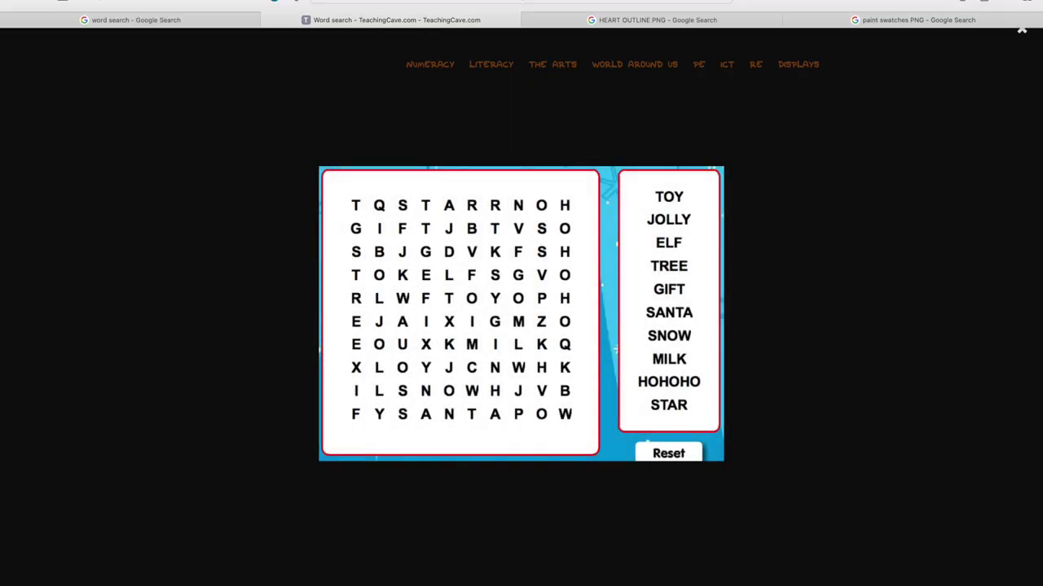
{"action": "left_click", "coordinate": [40, 3]}
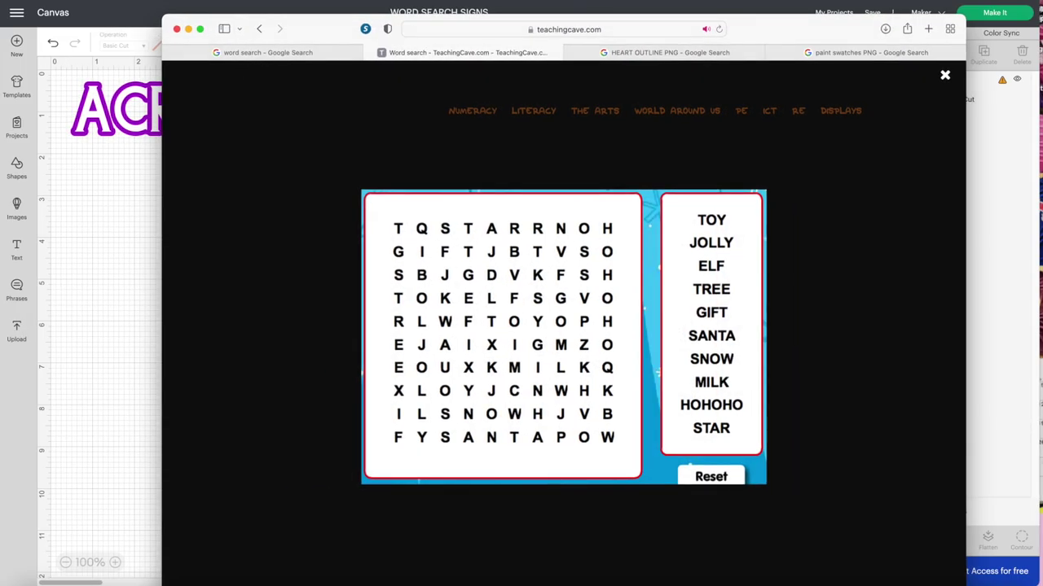
{"action": "left_click", "coordinate": [142, 71]}
{"action": "left_click", "coordinate": [291, 31]}
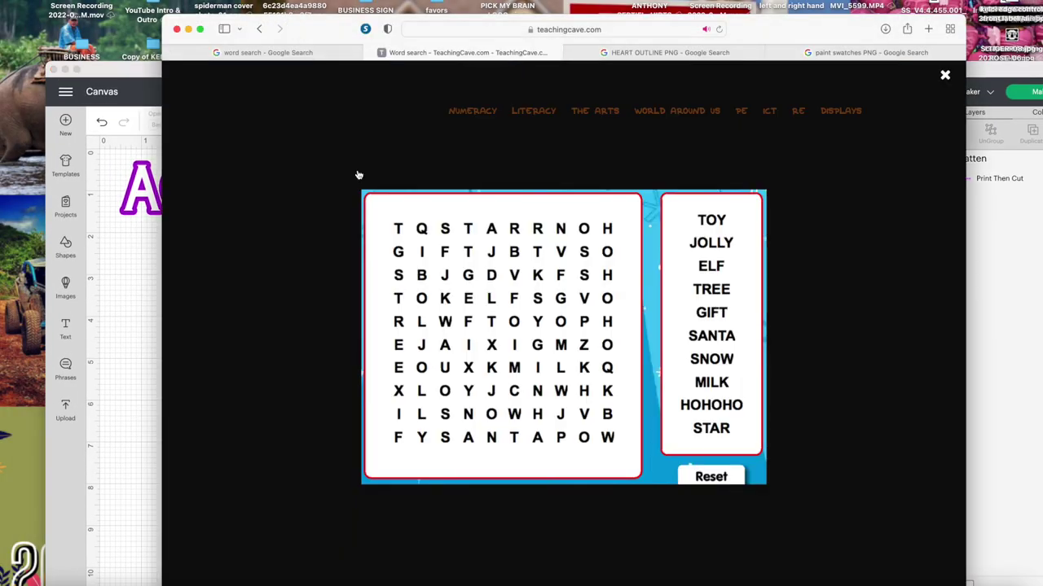
{"action": "key", "text": "ctrl+Tab"}
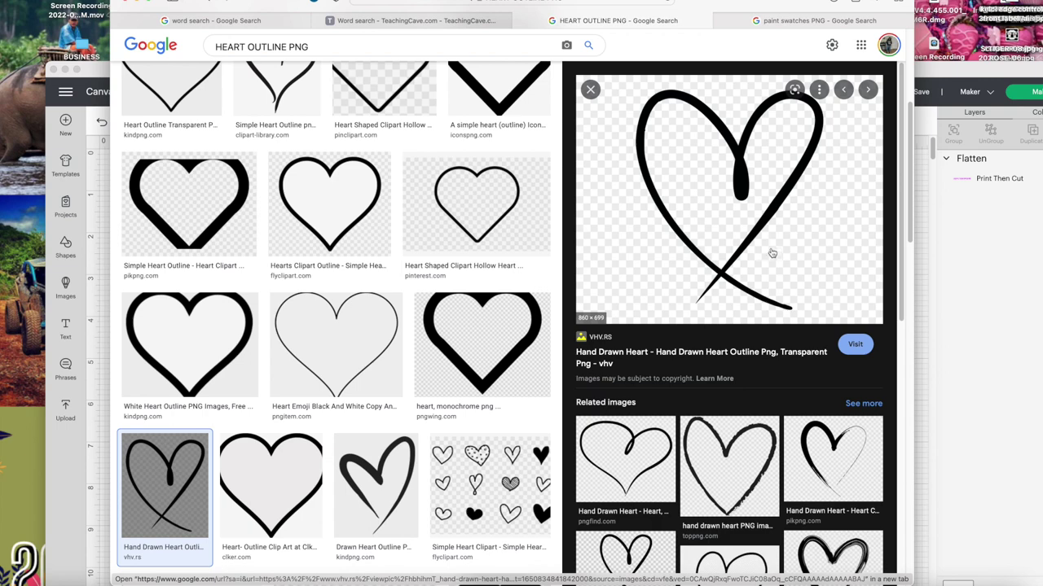
- Download the hand-drawn heart outline PNG from its vhv.rs page
{"action": "left_click", "coordinate": [761, 247]}
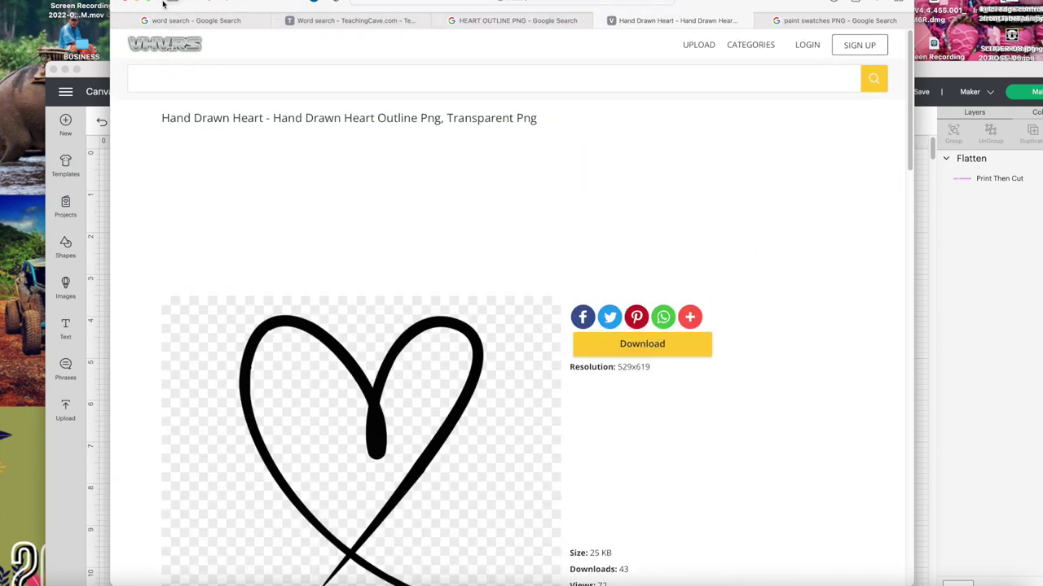
{"action": "left_click", "coordinate": [150, 3]}
{"action": "left_click", "coordinate": [666, 334]}
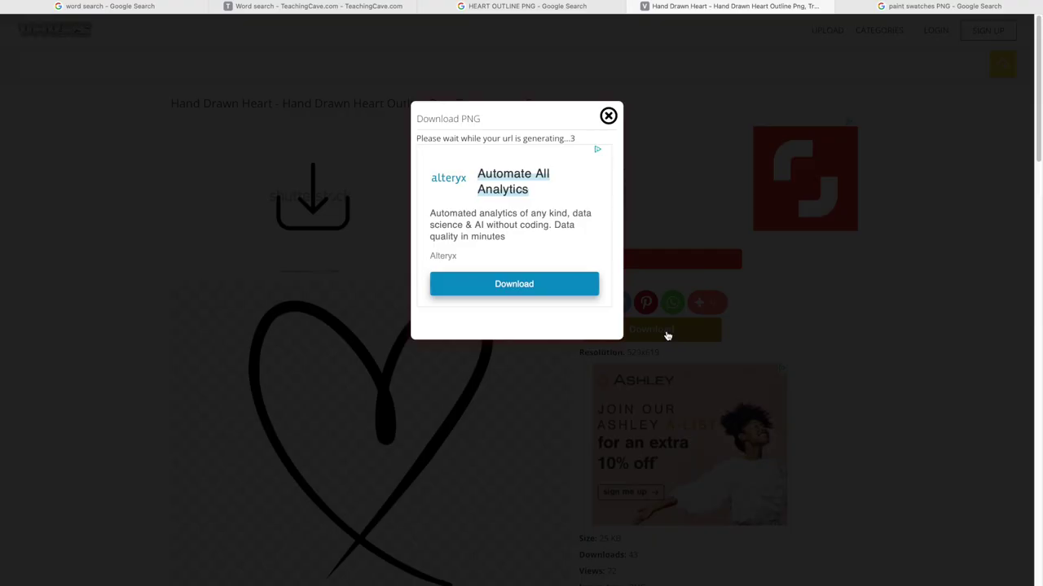
{"action": "left_click", "coordinate": [607, 114]}
- Find the Black Colored Brush Stroke in the paint swatches results and download its PNG
{"action": "left_click", "coordinate": [945, 6]}
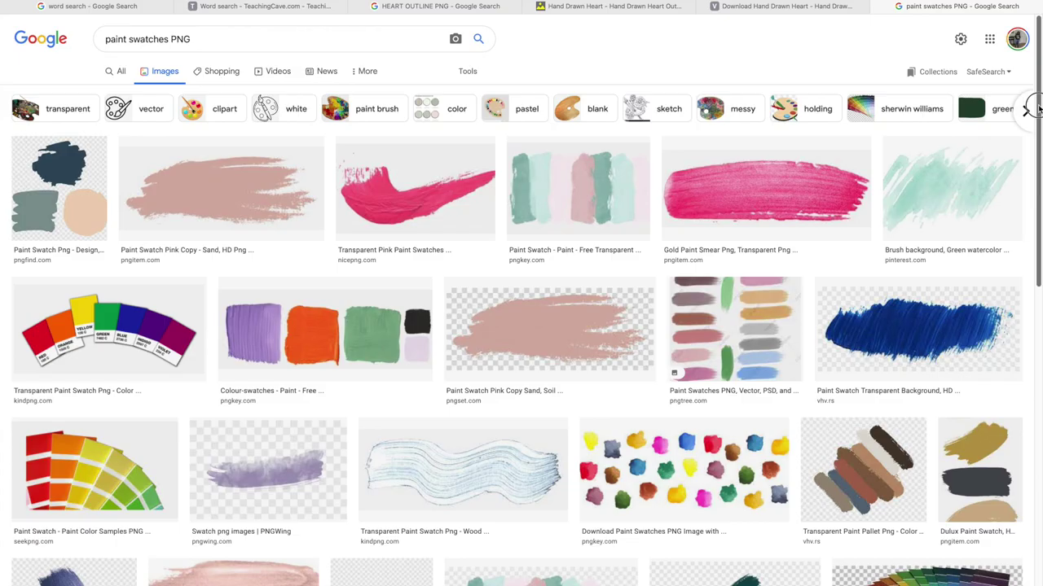
{"action": "scroll", "coordinate": [1033, 109], "scroll_direction": "down", "scroll_amount": 5}
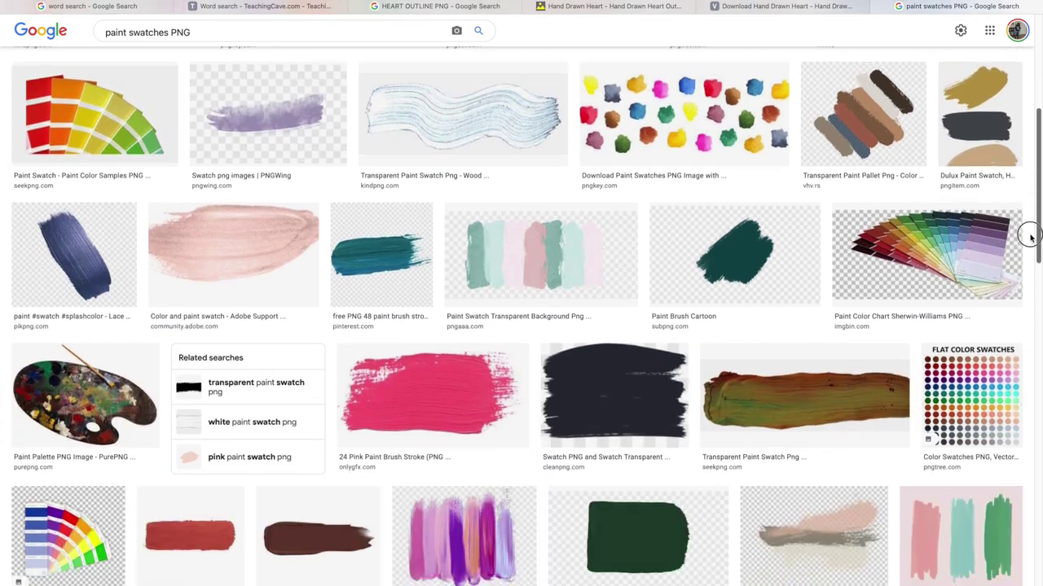
{"action": "left_click_drag", "start_coordinate": [1030, 237], "coordinate": [1020, 438]}
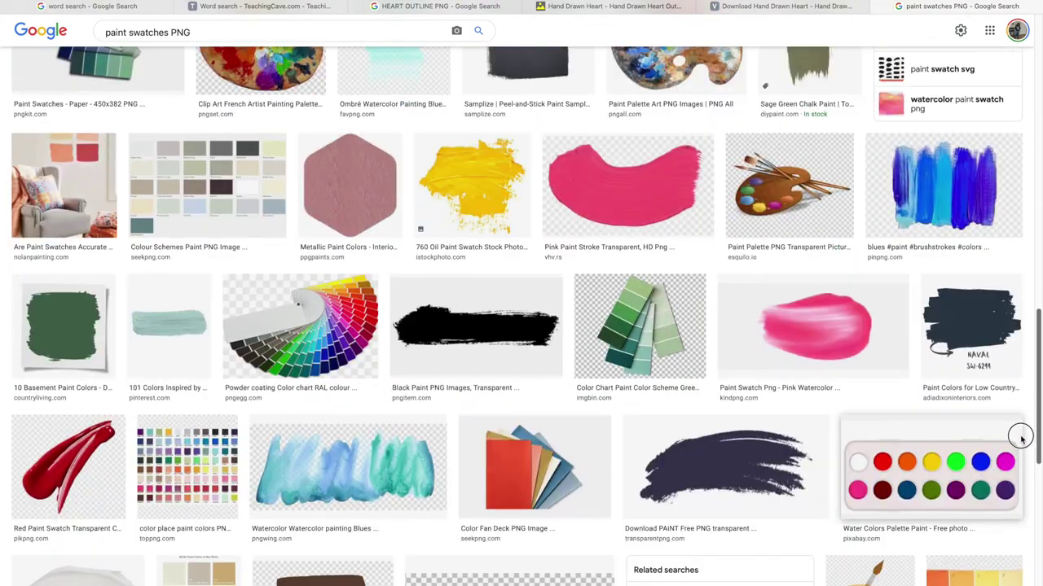
{"action": "scroll", "coordinate": [1019, 416], "scroll_direction": "down", "scroll_amount": 6}
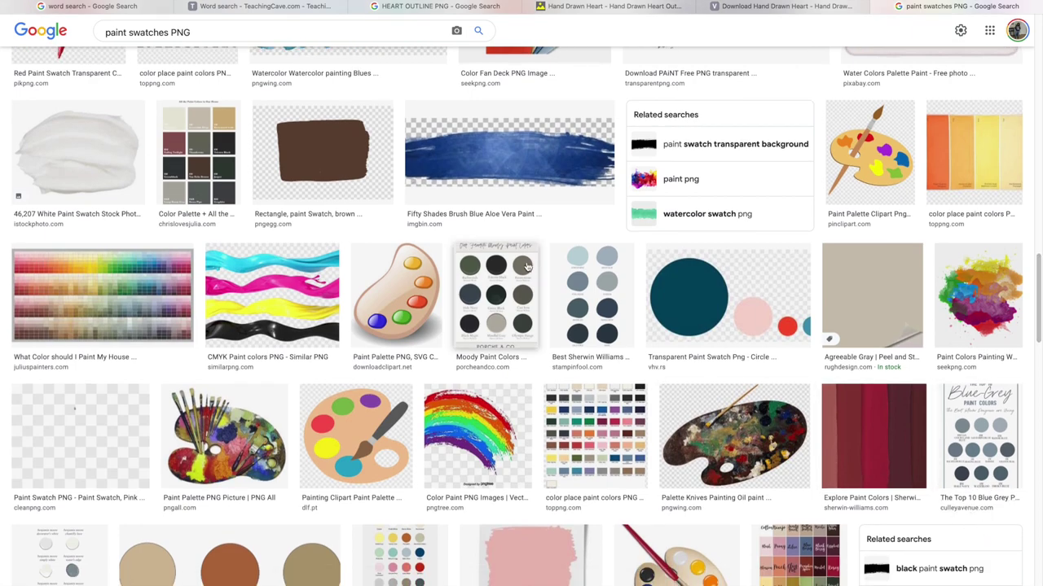
{"action": "left_click", "coordinate": [502, 173]}
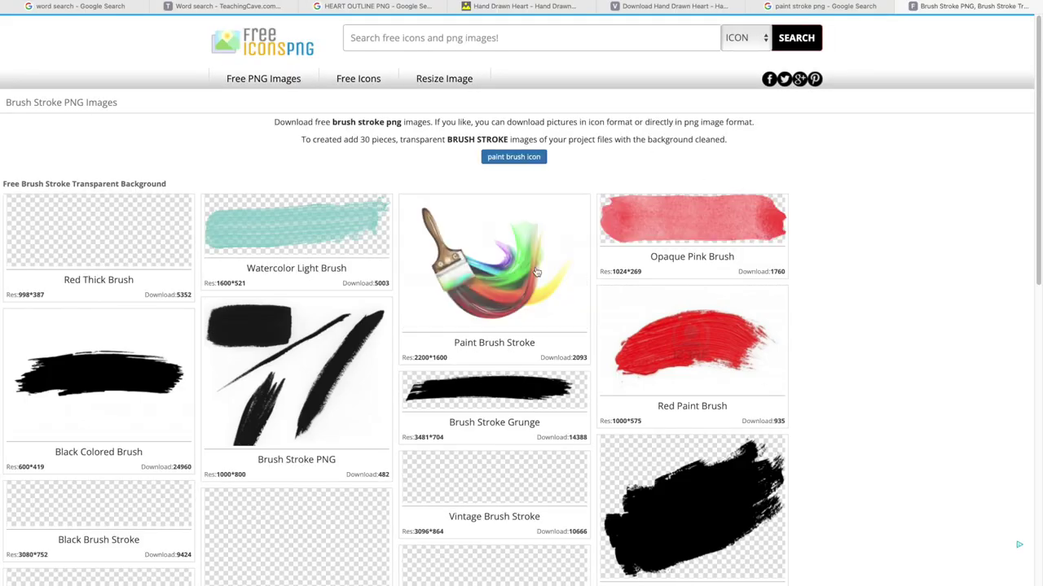
{"action": "left_click", "coordinate": [96, 371]}
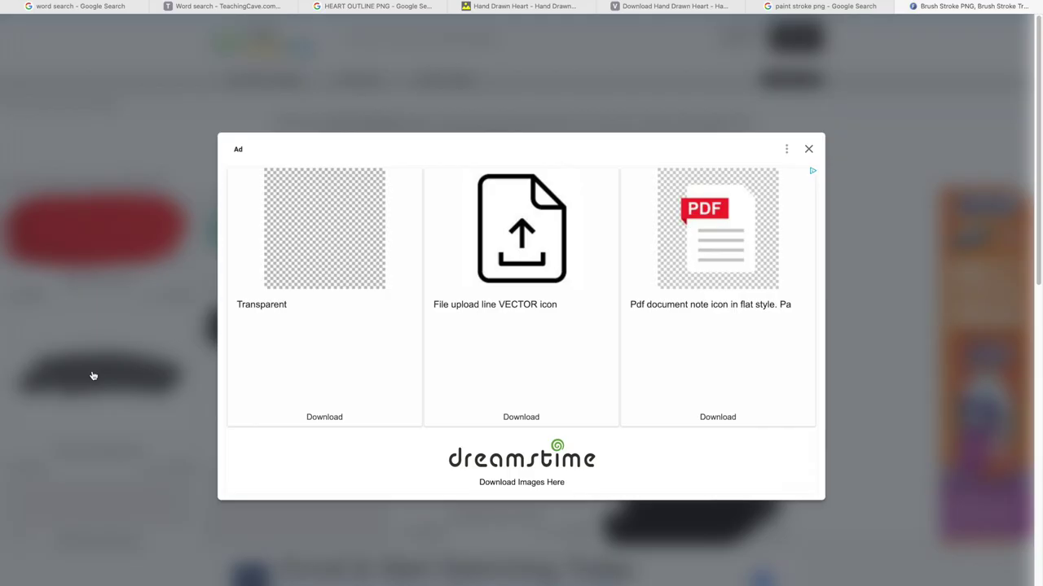
{"action": "left_click", "coordinate": [808, 149]}
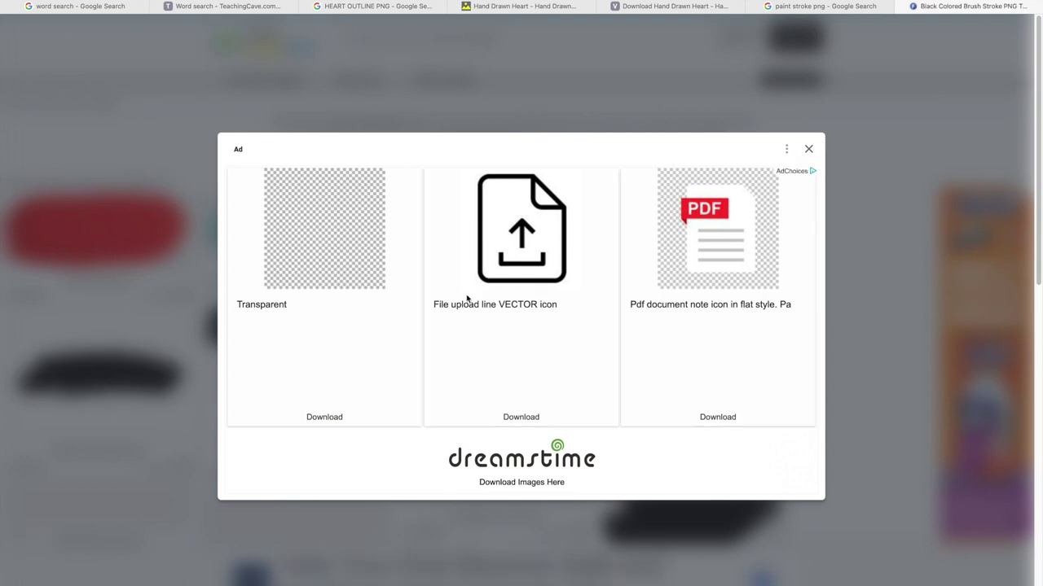
{"action": "left_click", "coordinate": [577, 306]}
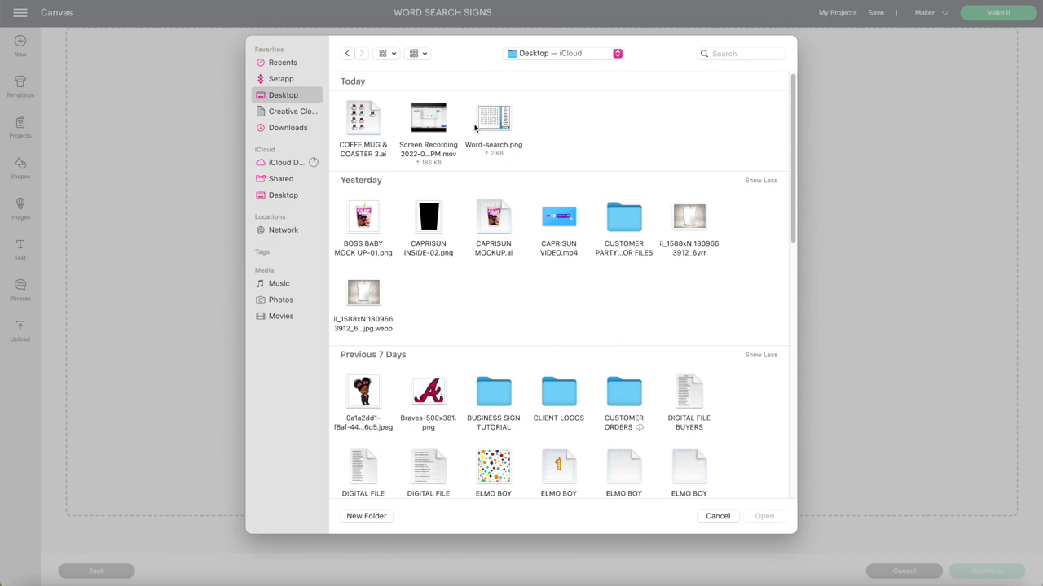
- Upload Word-search.png as a Simple cut image named WORD SEARCH with the beige background removed
{"action": "left_click", "coordinate": [504, 115]}
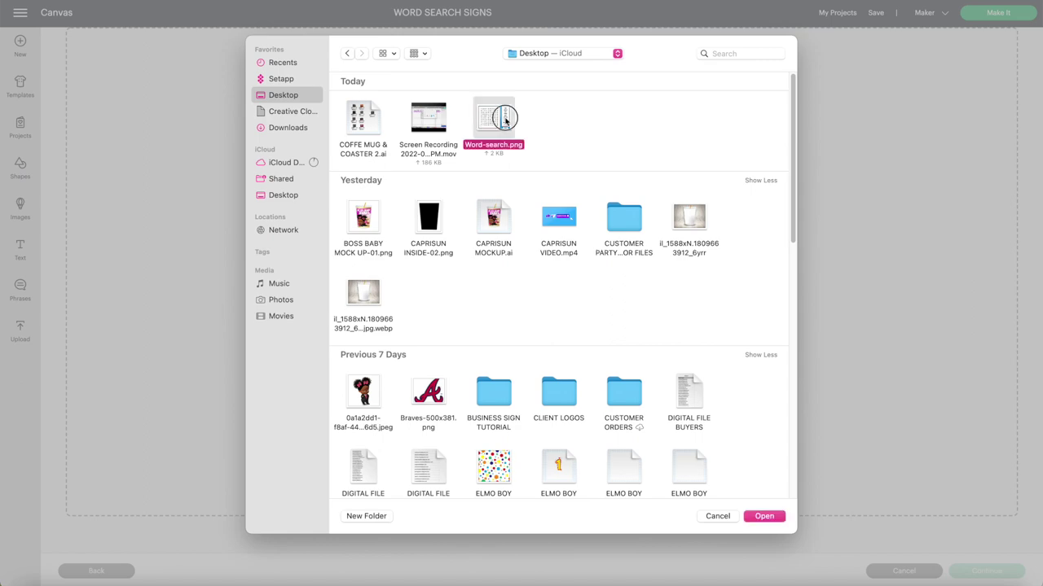
{"action": "double_click", "coordinate": [505, 120]}
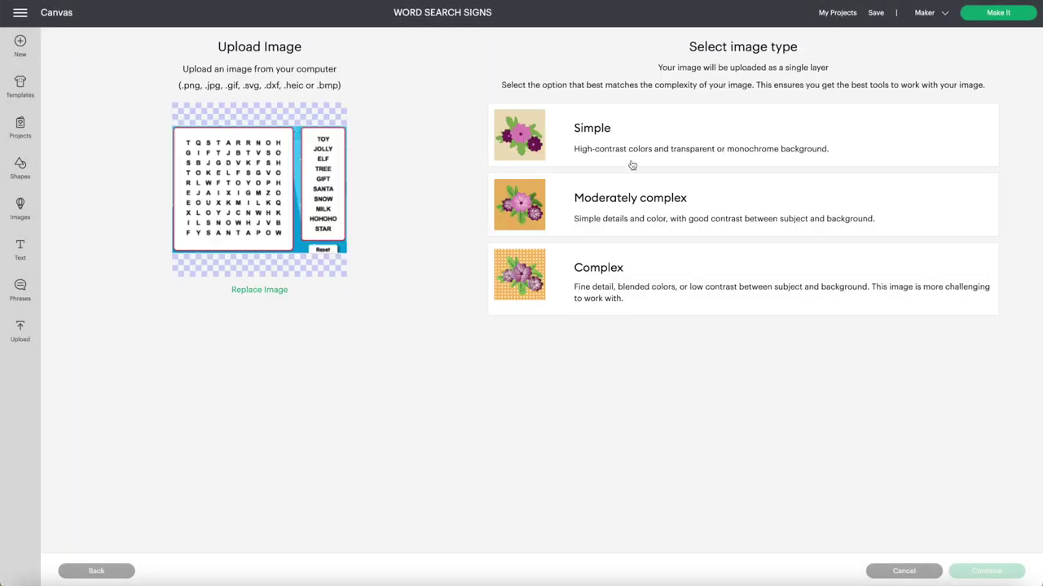
{"action": "left_click", "coordinate": [653, 308]}
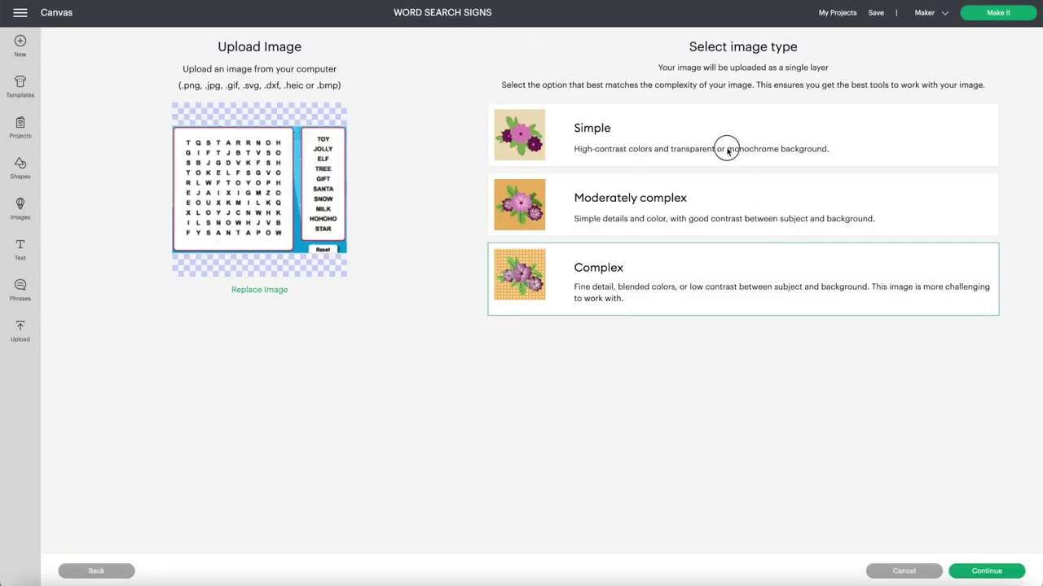
{"action": "left_click", "coordinate": [727, 150]}
{"action": "left_click", "coordinate": [968, 566]}
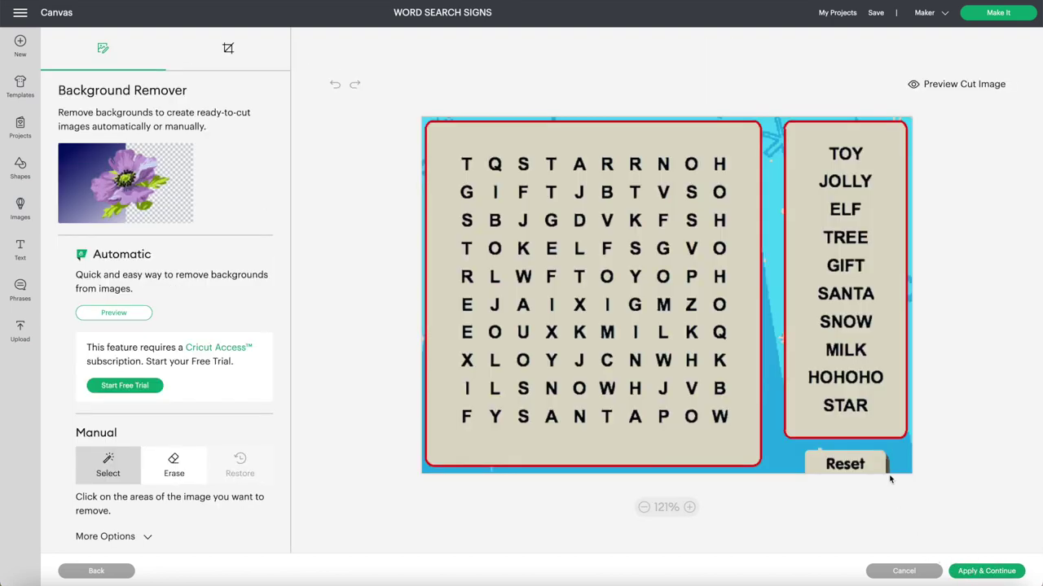
{"action": "left_click", "coordinate": [755, 441]}
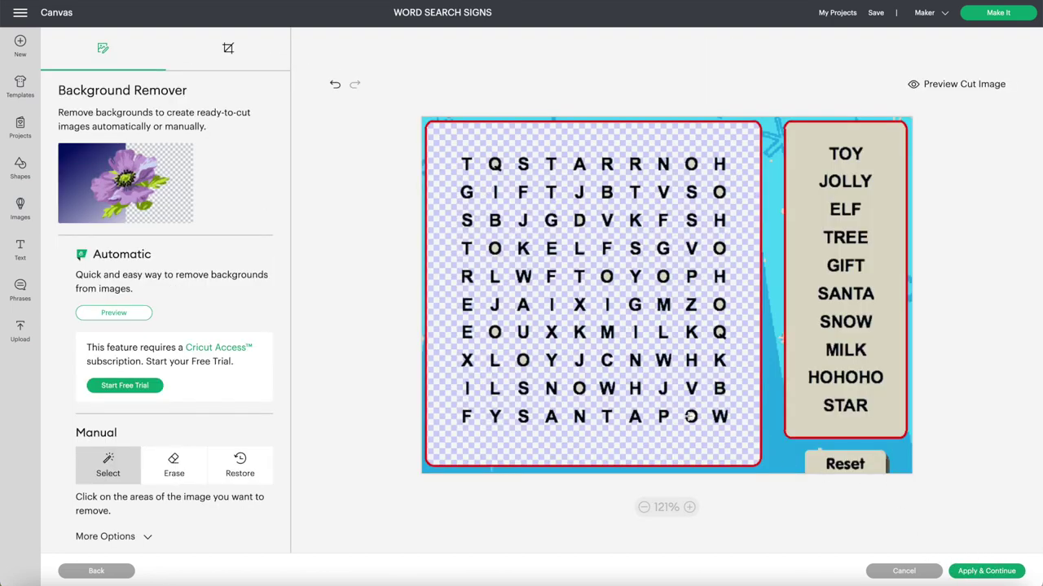
{"action": "left_click", "coordinate": [851, 71]}
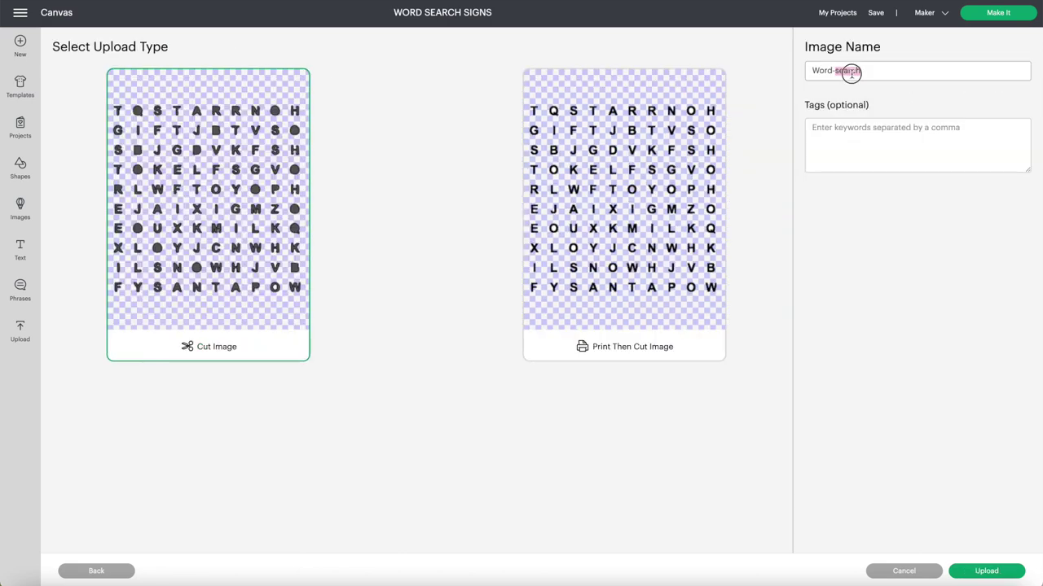
{"action": "left_click", "coordinate": [993, 573]}
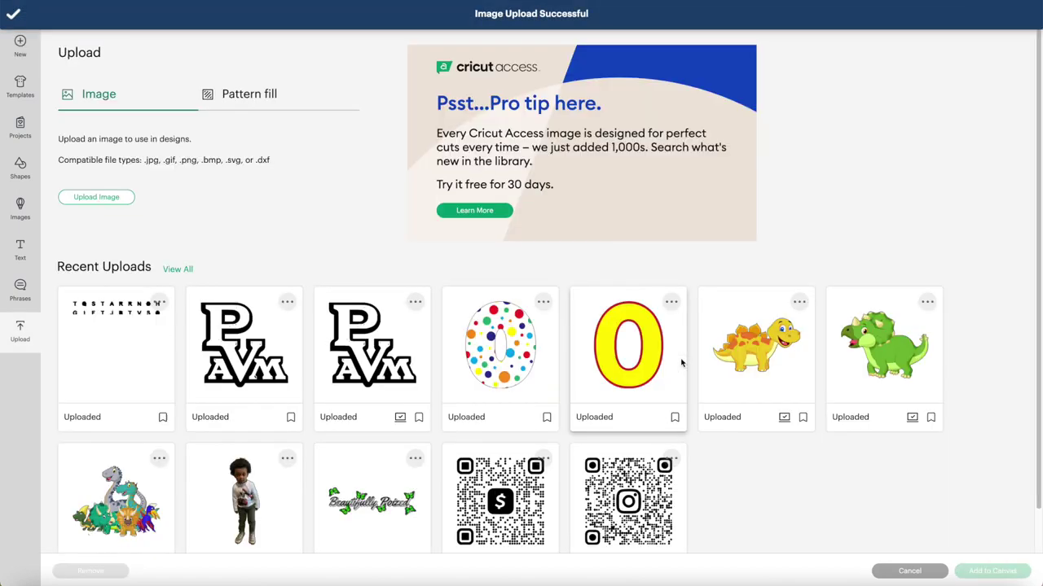
- Place the word search on the canvas and upload the brush stroke named SWATCH
{"action": "left_click", "coordinate": [971, 569]}
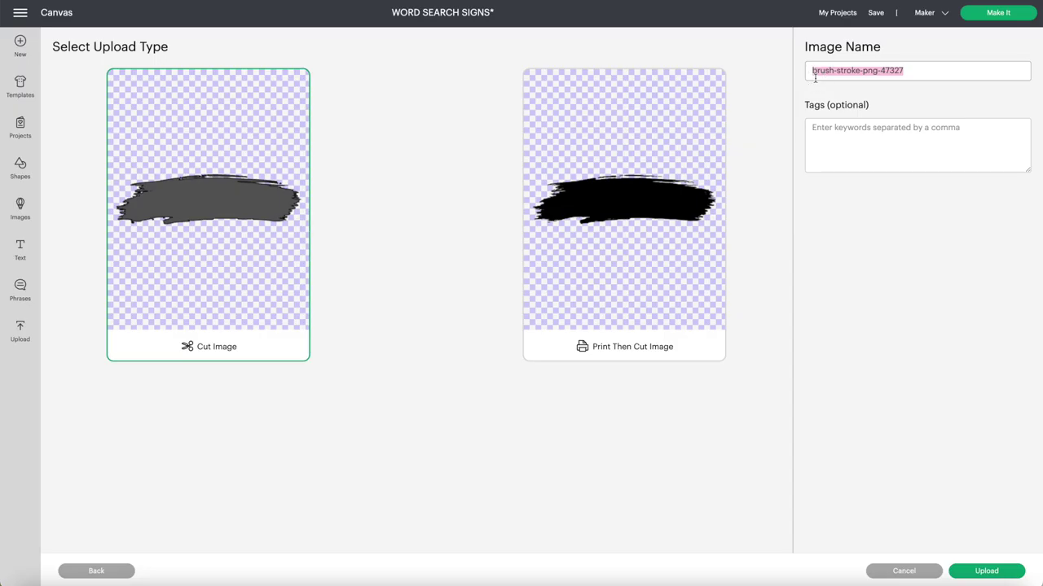
{"action": "type", "text": "SA"}
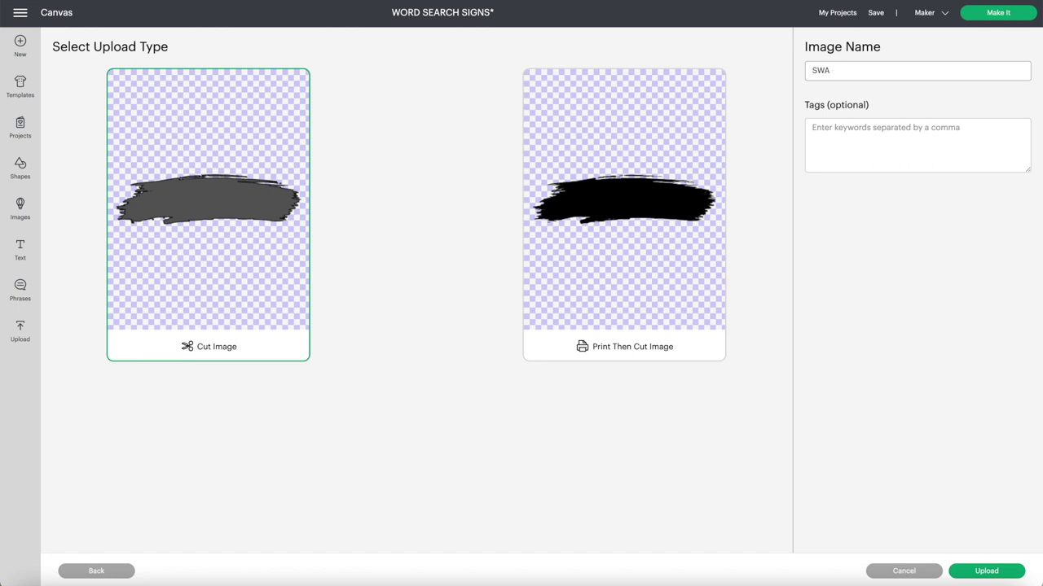
{"action": "left_click", "coordinate": [1003, 572]}
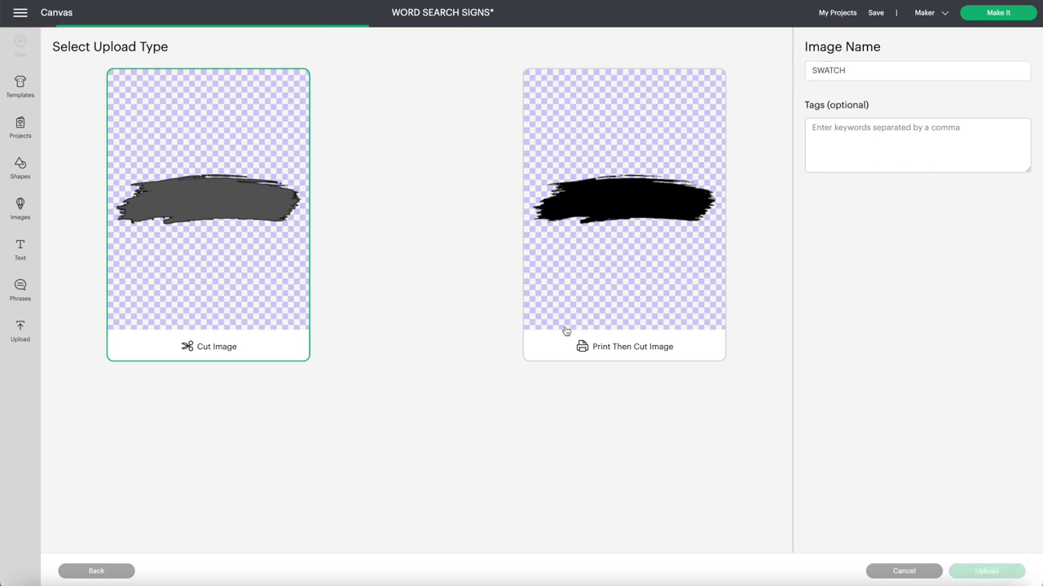
- Start uploading the hand-drawn heart image and select its default name for renaming
{"action": "left_click", "coordinate": [96, 197]}
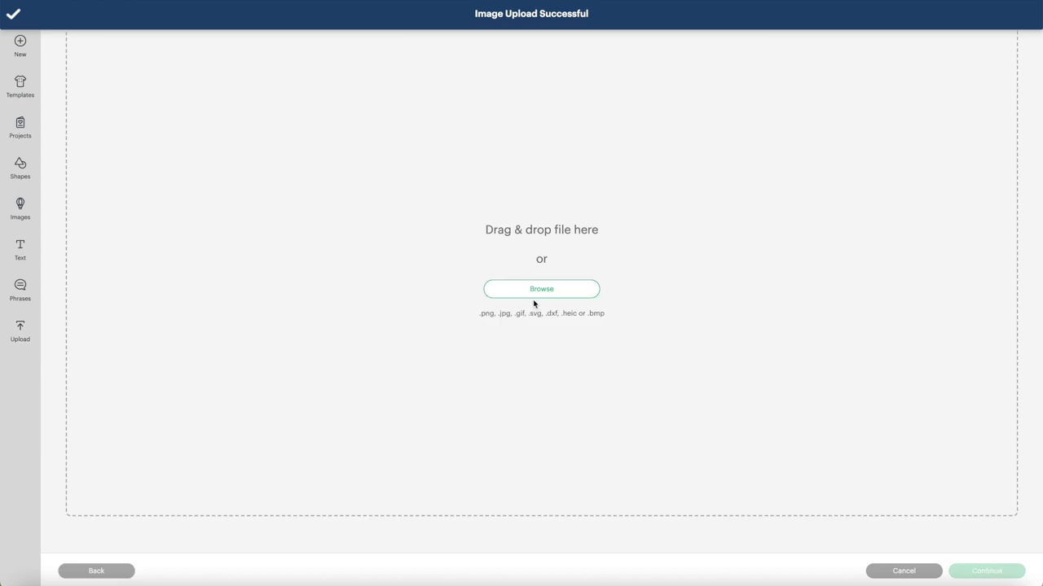
{"action": "left_click", "coordinate": [542, 289]}
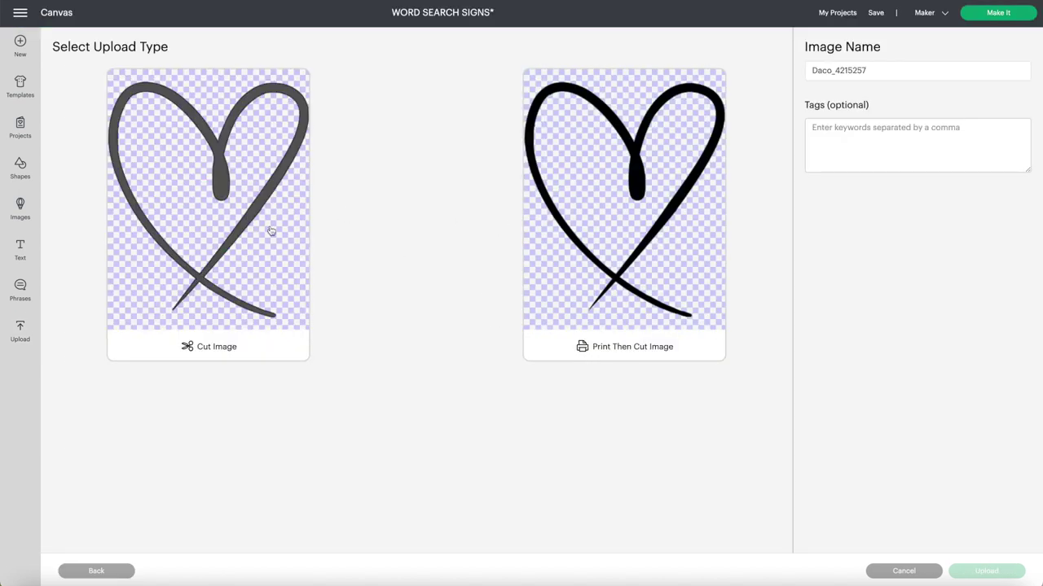
{"action": "double_click", "coordinate": [864, 64]}
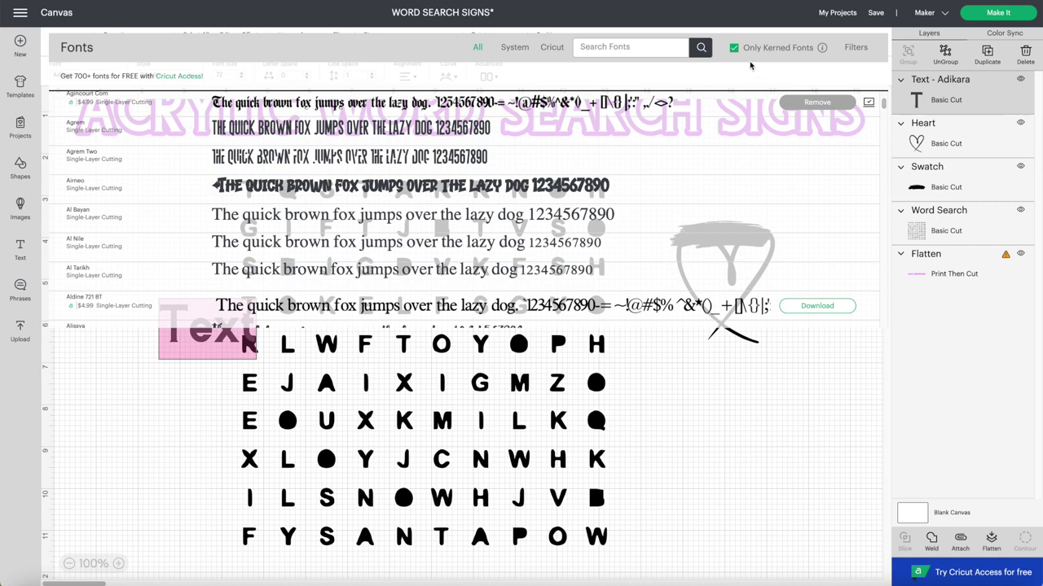
- Type TQSTARRNOH in DIN Condensed, sized and aligned over the grid's first row
{"action": "type", "text": "DIN"}
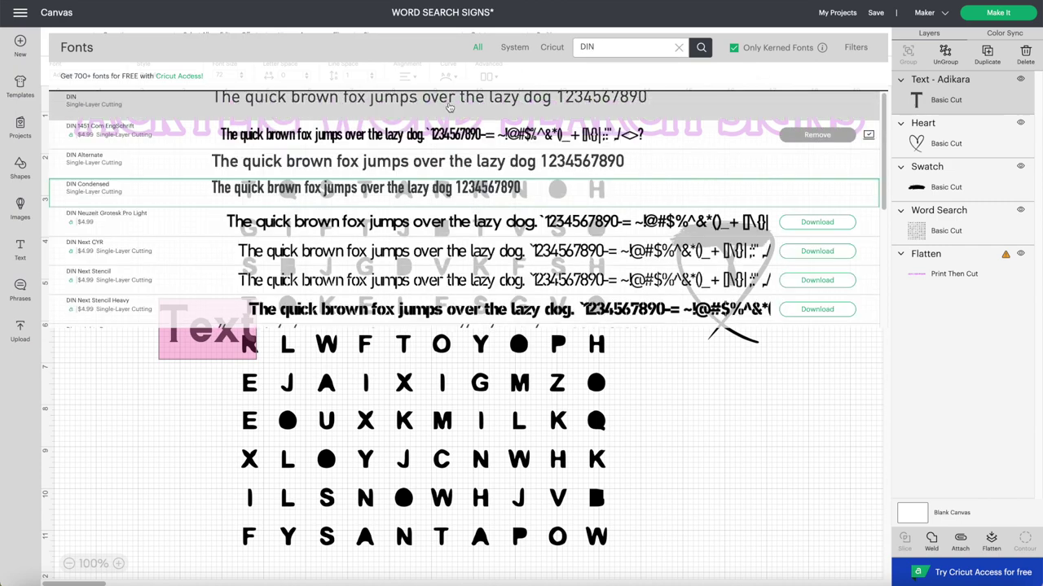
{"action": "left_click", "coordinate": [366, 188]}
{"action": "left_click_drag", "start_coordinate": [185, 320], "coordinate": [251, 194]}
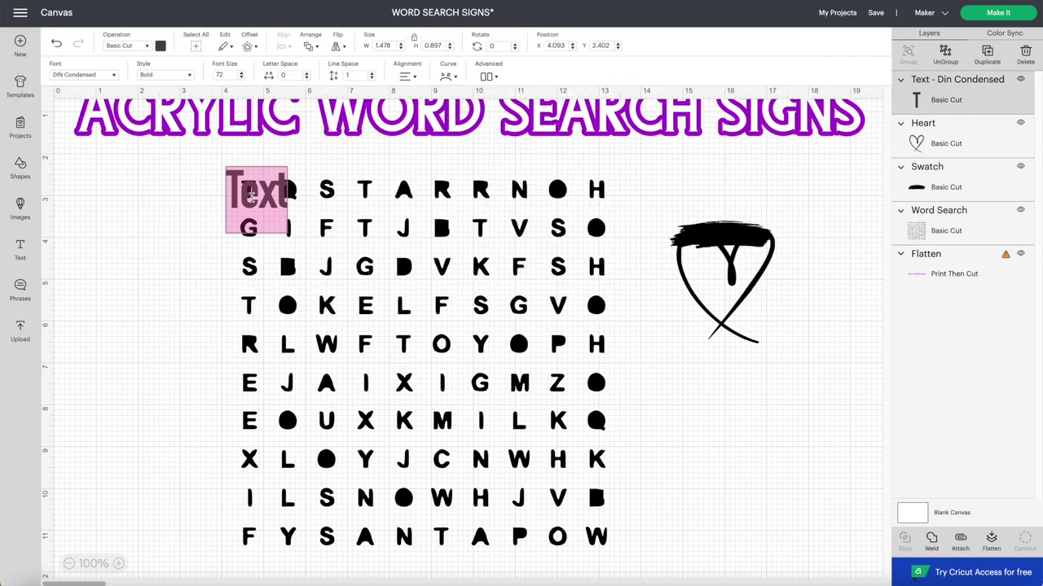
{"action": "type", "text": "TQSTARRNO"}
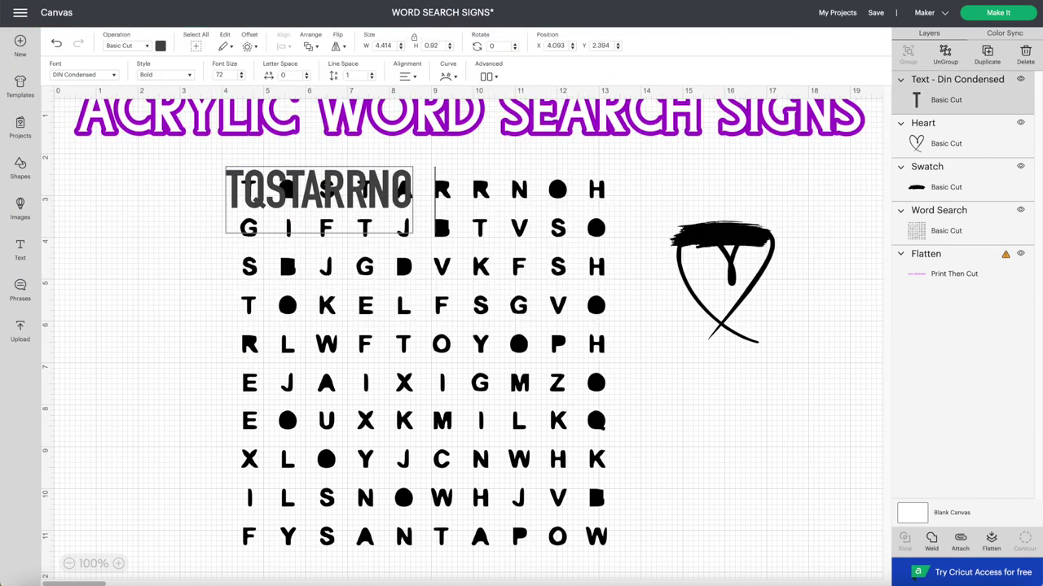
{"action": "type", "text": "H"}
{"action": "left_click_drag", "start_coordinate": [317, 195], "coordinate": [334, 204]}
{"action": "left_click_drag", "start_coordinate": [458, 236], "coordinate": [359, 209]}
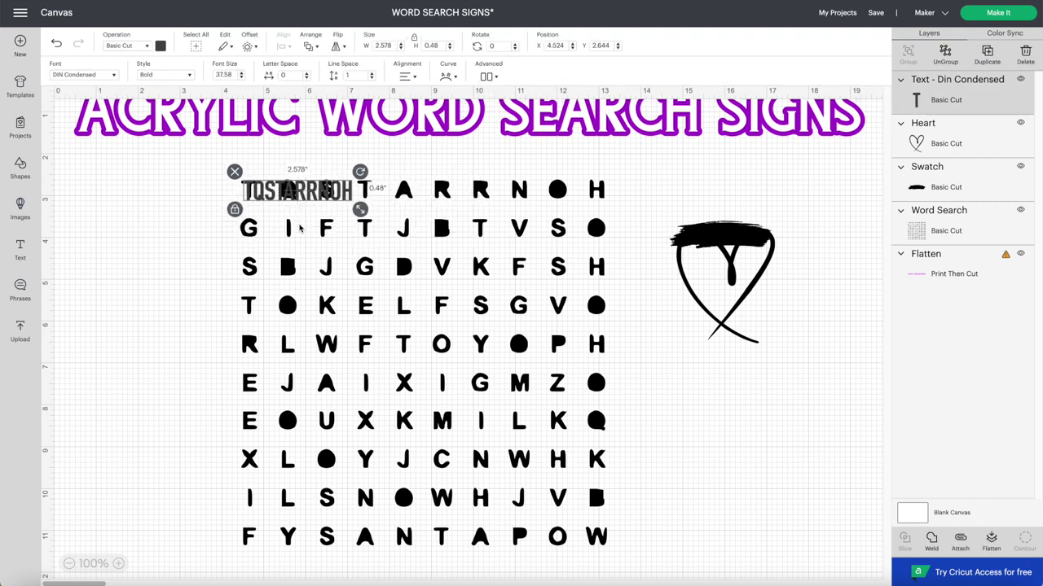
- Duplicate the line and retype it as GIFTJBTVSO and SBJGDVKFSH for rows 2 and 3
{"action": "key", "text": "ctrl+d"}
{"action": "double_click", "coordinate": [269, 254]}
{"action": "type", "text": "GIFT"}
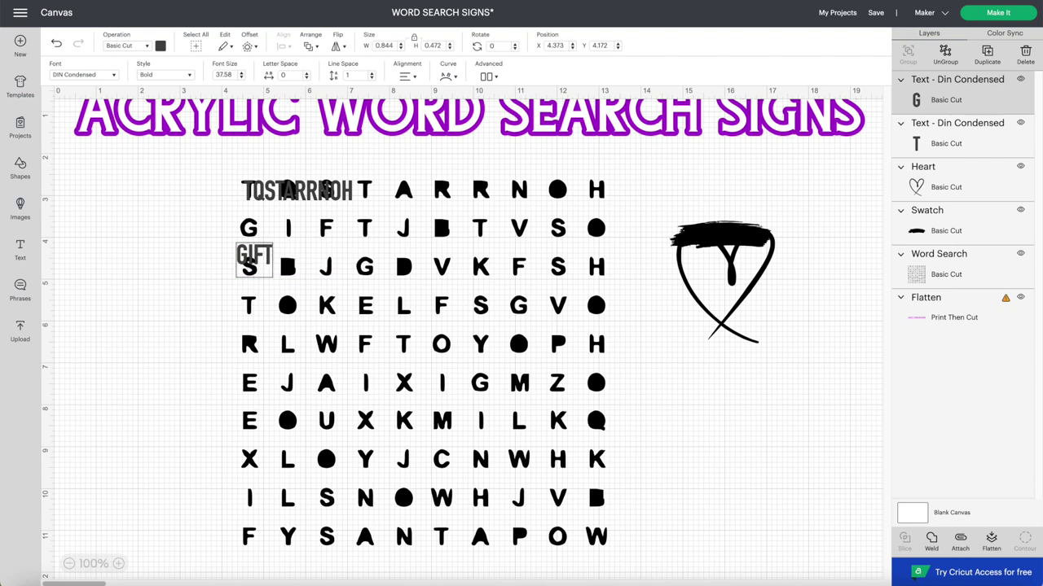
{"action": "type", "text": "JBTVSO"}
{"action": "left_click", "coordinate": [296, 261]}
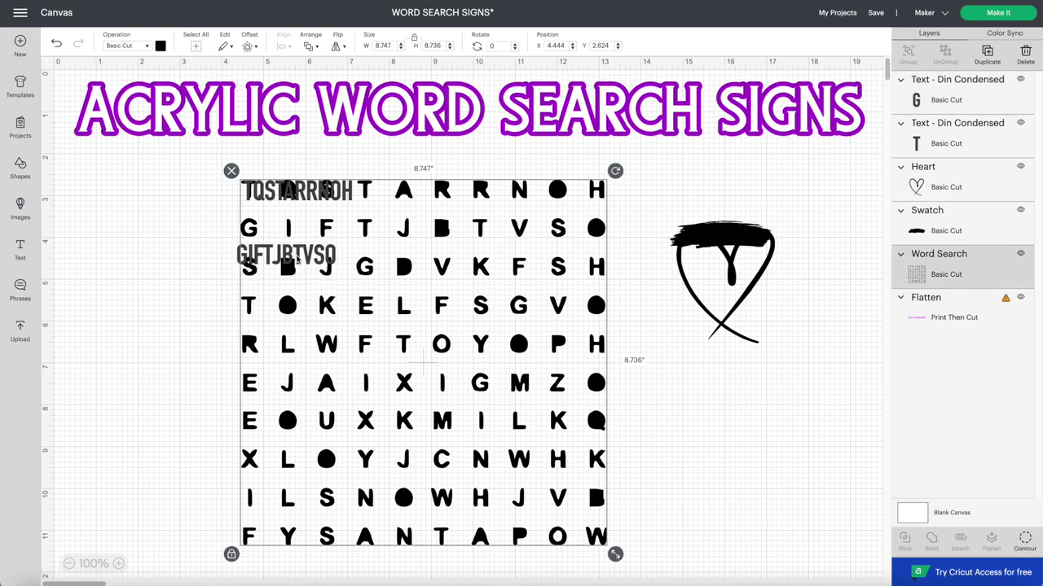
{"action": "left_click_drag", "start_coordinate": [296, 257], "coordinate": [299, 236]}
{"action": "key", "text": "ctrl+d"}
{"action": "double_click", "coordinate": [310, 269]}
{"action": "type", "text": "SBJ"}
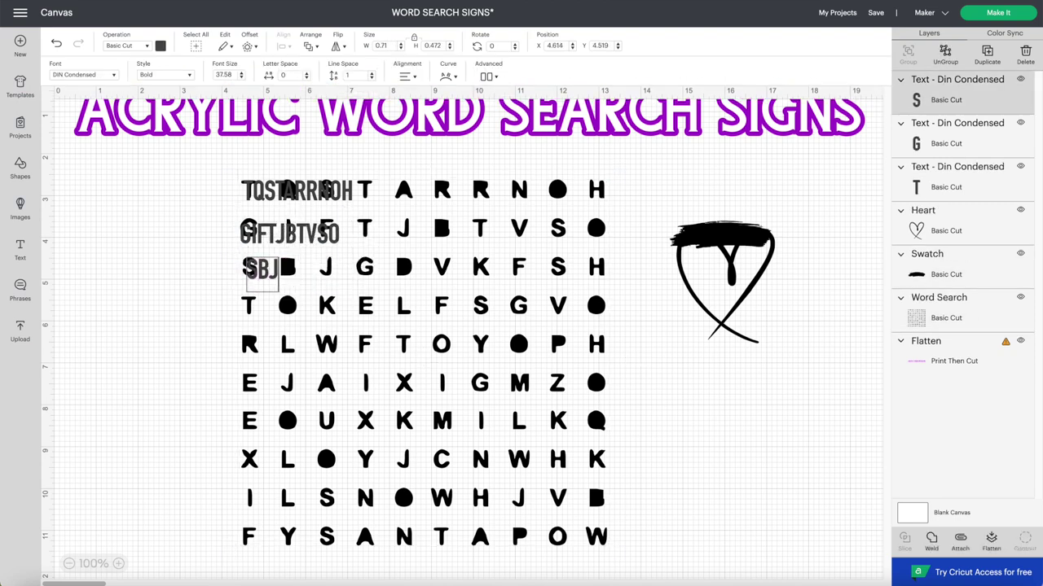
{"action": "type", "text": "GDVKFSH"}
{"action": "left_click", "coordinate": [294, 234]}
- Add TOKELFSGVO in row 4 and duplicate it down into row 5
{"action": "key", "text": "ctrl+d"}
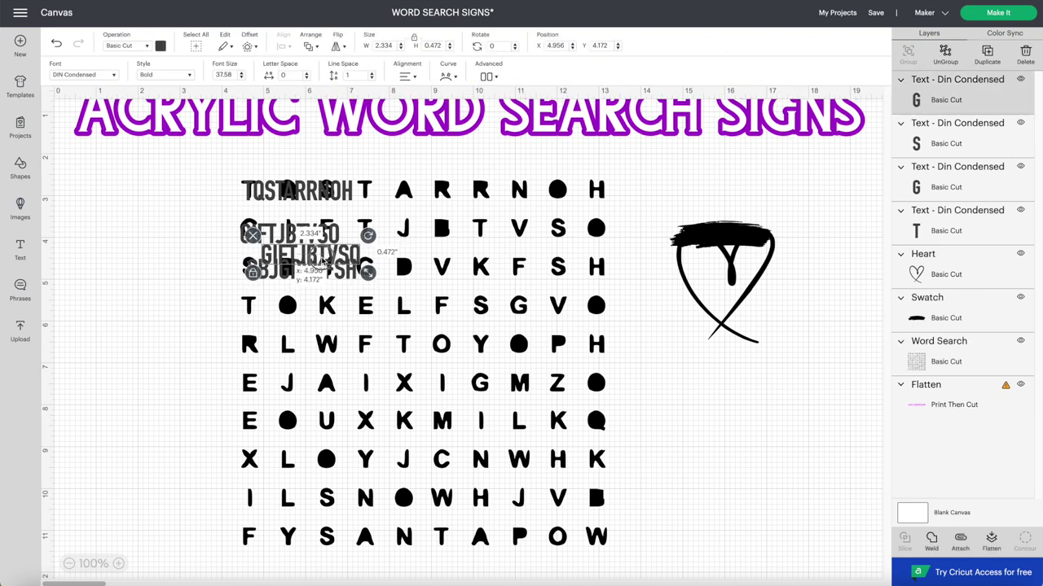
{"action": "left_click_drag", "start_coordinate": [303, 259], "coordinate": [310, 325]}
{"action": "type", "text": "TOKELFSGVO"}
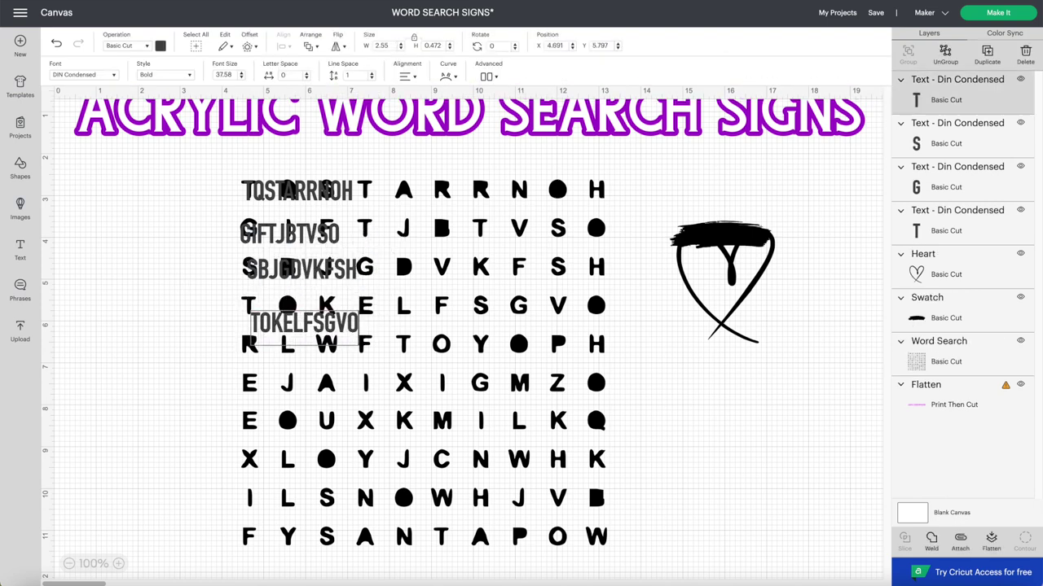
{"action": "left_click", "coordinate": [242, 346]}
{"action": "left_click", "coordinate": [303, 324]}
{"action": "key", "text": "ctrl+d"}
{"action": "left_click_drag", "start_coordinate": [303, 324], "coordinate": [303, 359]}
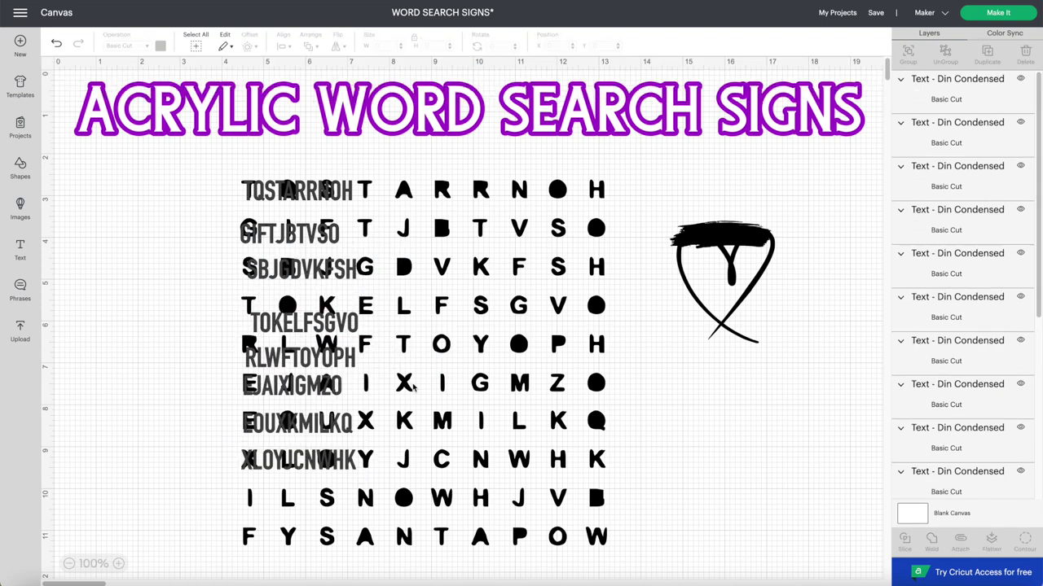
- Ungroup the GIFTJBTVSO and first-row text lines into individual letters
{"action": "left_click", "coordinate": [945, 51]}
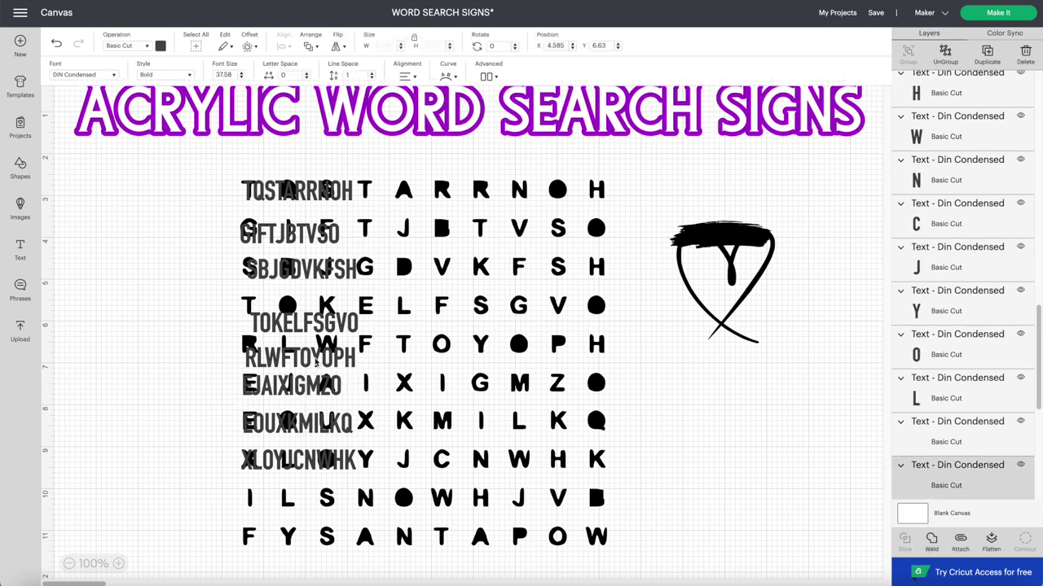
{"action": "left_click", "coordinate": [279, 325]}
{"action": "left_click", "coordinate": [944, 51]}
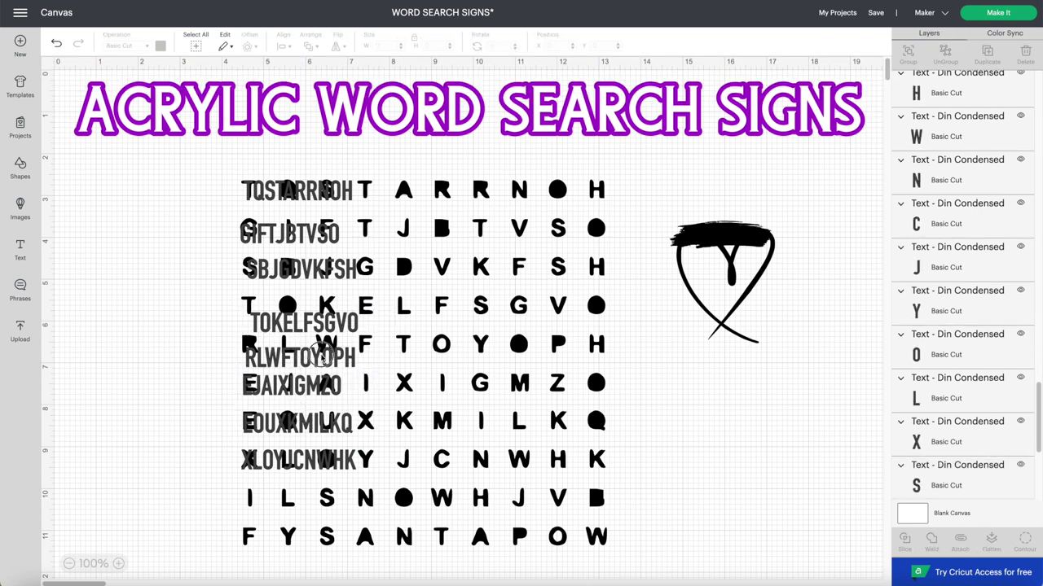
{"action": "left_click", "coordinate": [310, 343]}
{"action": "left_click", "coordinate": [285, 235]}
{"action": "left_click", "coordinate": [285, 235]}
{"action": "left_click", "coordinate": [285, 234]}
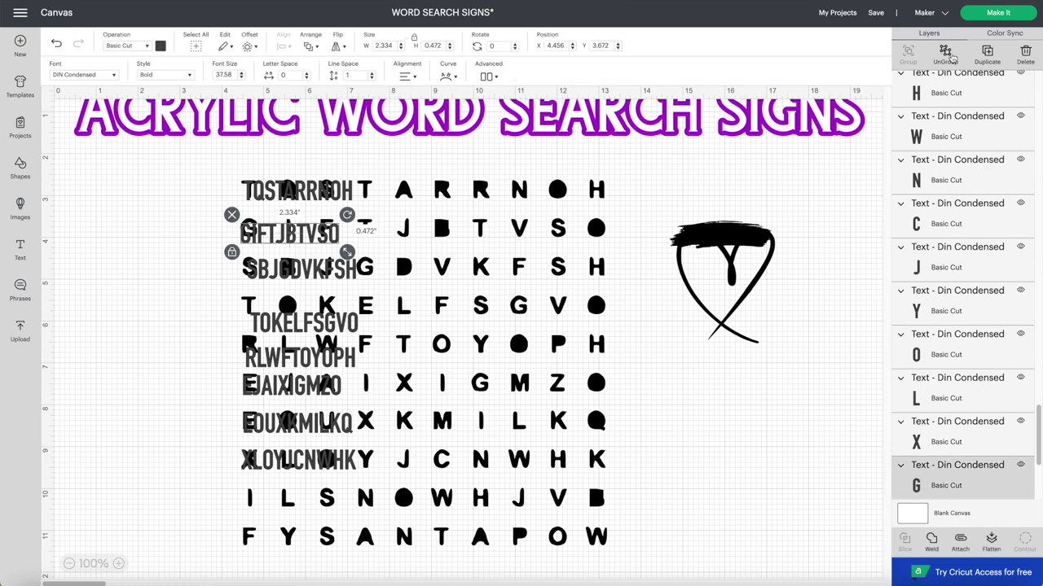
{"action": "left_click", "coordinate": [298, 203]}
{"action": "left_click", "coordinate": [391, 209]}
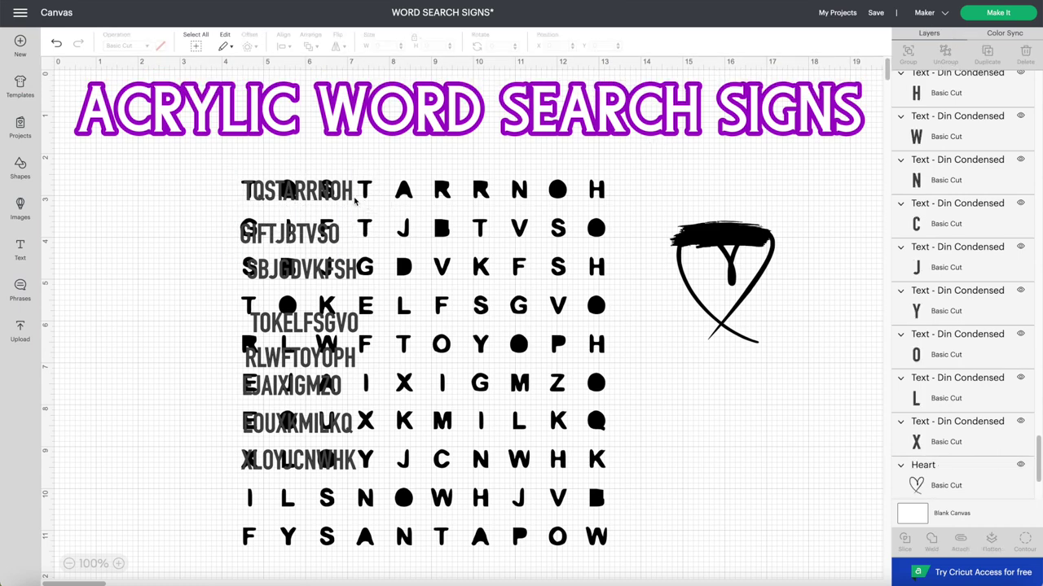
- Place each first-row letter (T, Q, S, T, A, R, R, N, O, H) over its grid letter
{"action": "left_click", "coordinate": [597, 190]}
{"action": "left_click", "coordinate": [365, 190]}
{"action": "left_click_drag", "start_coordinate": [596, 190], "coordinate": [558, 195]}
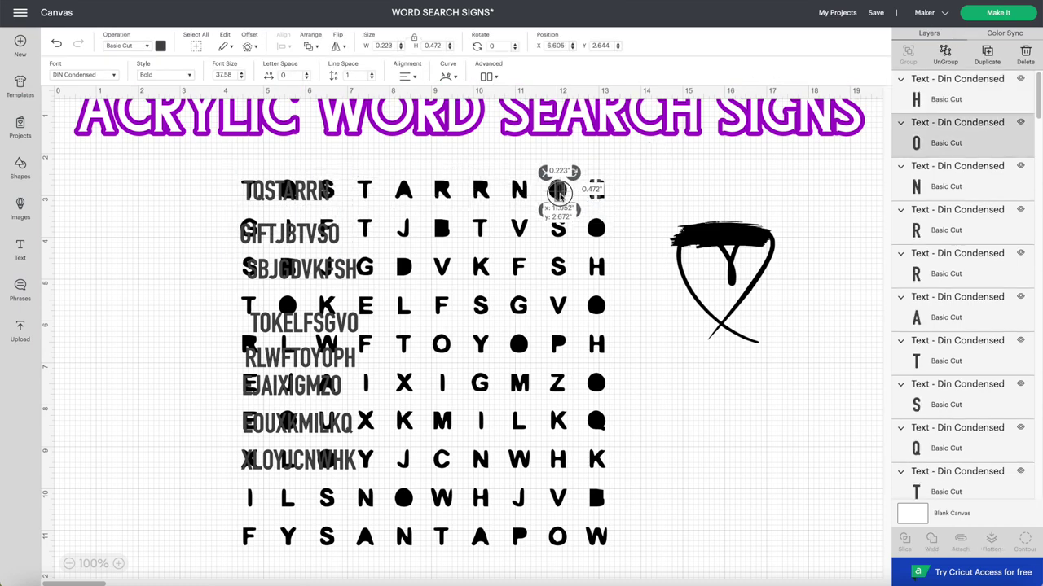
{"action": "left_click", "coordinate": [520, 192]}
{"action": "left_click", "coordinate": [482, 193]}
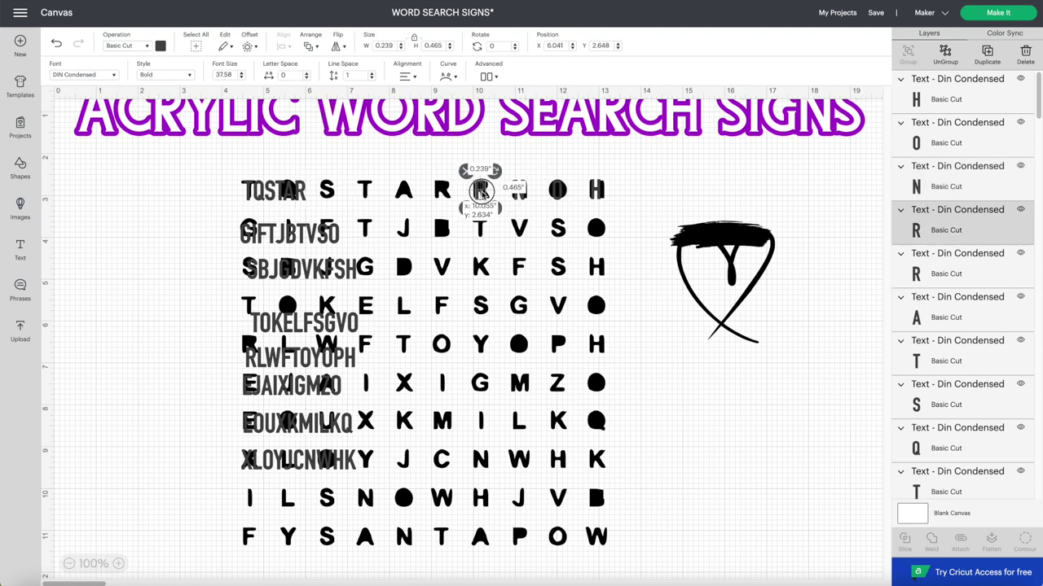
{"action": "left_click", "coordinate": [442, 192]}
{"action": "left_click", "coordinate": [404, 193]}
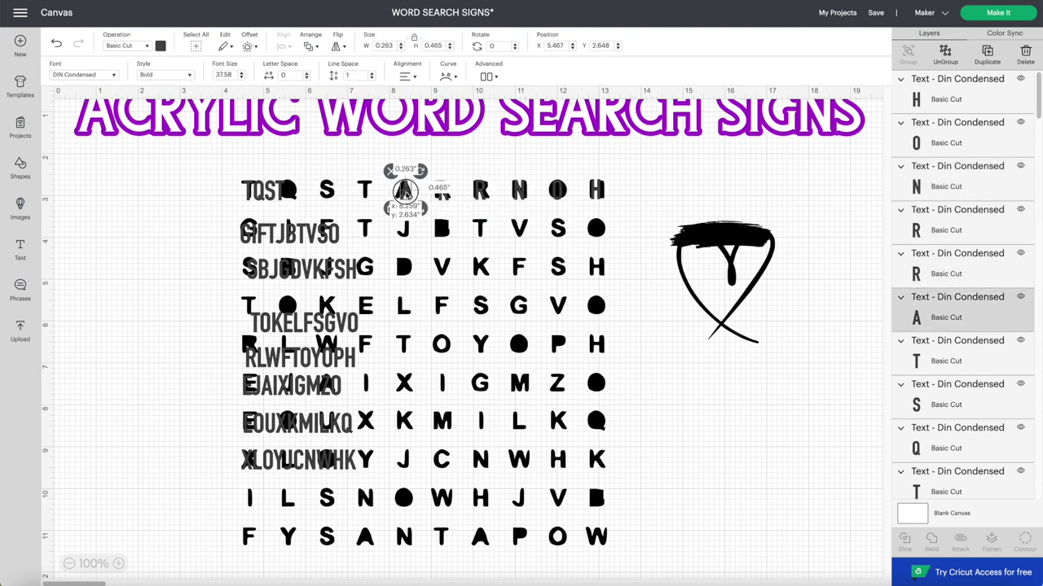
{"action": "left_click", "coordinate": [365, 191]}
{"action": "left_click", "coordinate": [327, 189]}
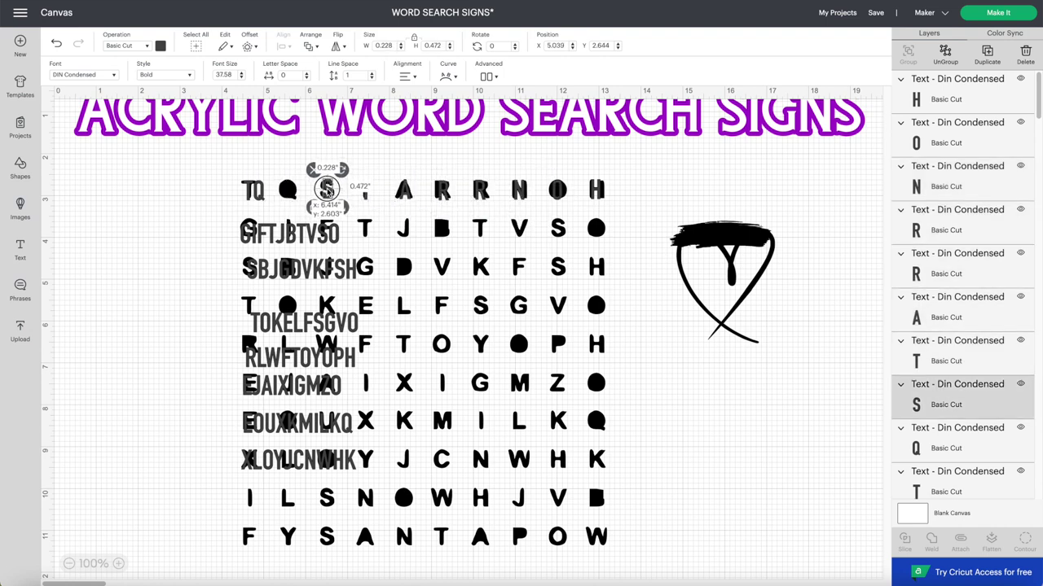
{"action": "left_click", "coordinate": [287, 190]}
{"action": "left_click", "coordinate": [249, 190]}
- Place the row 2 letters O, S, V, T, B, J on the grid and nudge row 8's L
{"action": "left_click", "coordinate": [597, 229]}
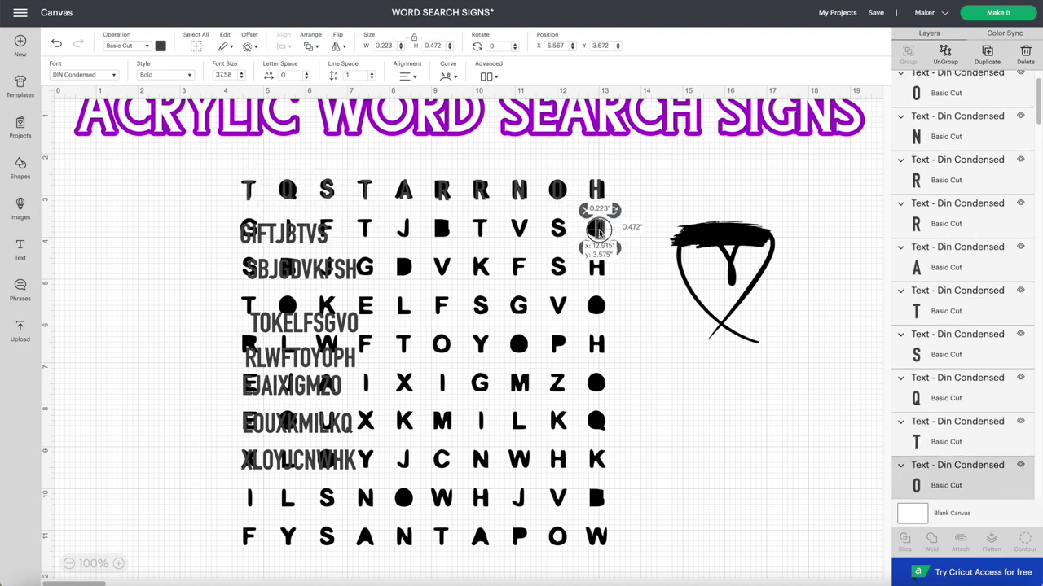
{"action": "left_click_drag", "start_coordinate": [322, 235], "coordinate": [521, 231]}
{"action": "left_click", "coordinate": [319, 234]}
{"action": "left_click_drag", "start_coordinate": [301, 234], "coordinate": [481, 231]}
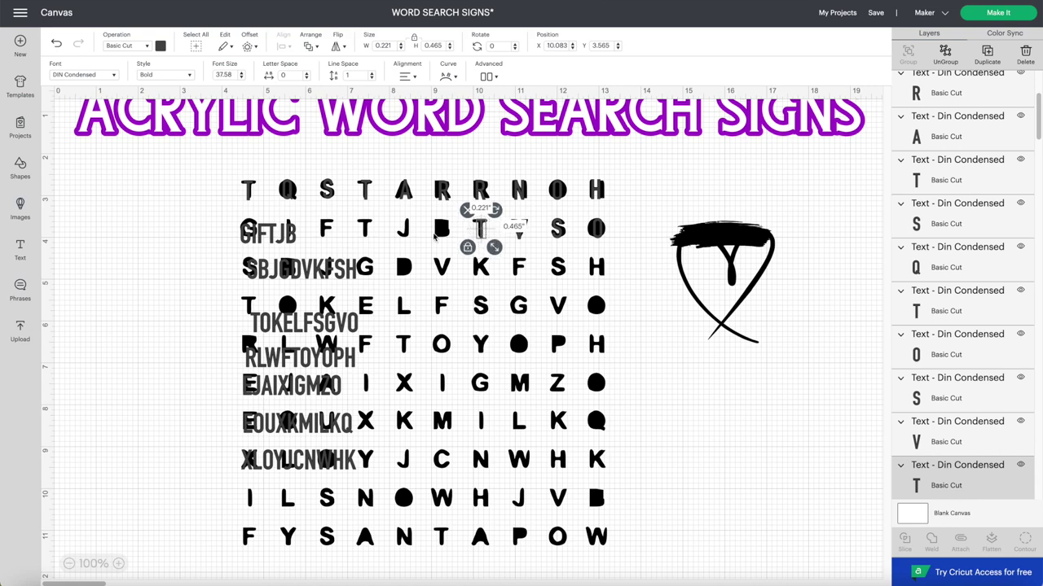
{"action": "left_click_drag", "start_coordinate": [290, 236], "coordinate": [407, 231]}
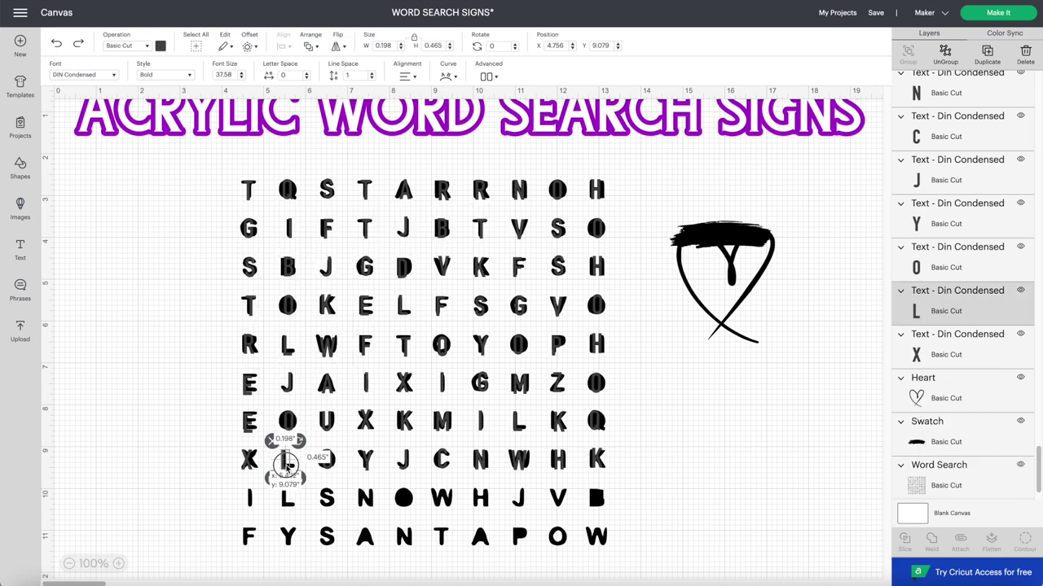
{"action": "left_click_drag", "start_coordinate": [280, 456], "coordinate": [287, 458]}
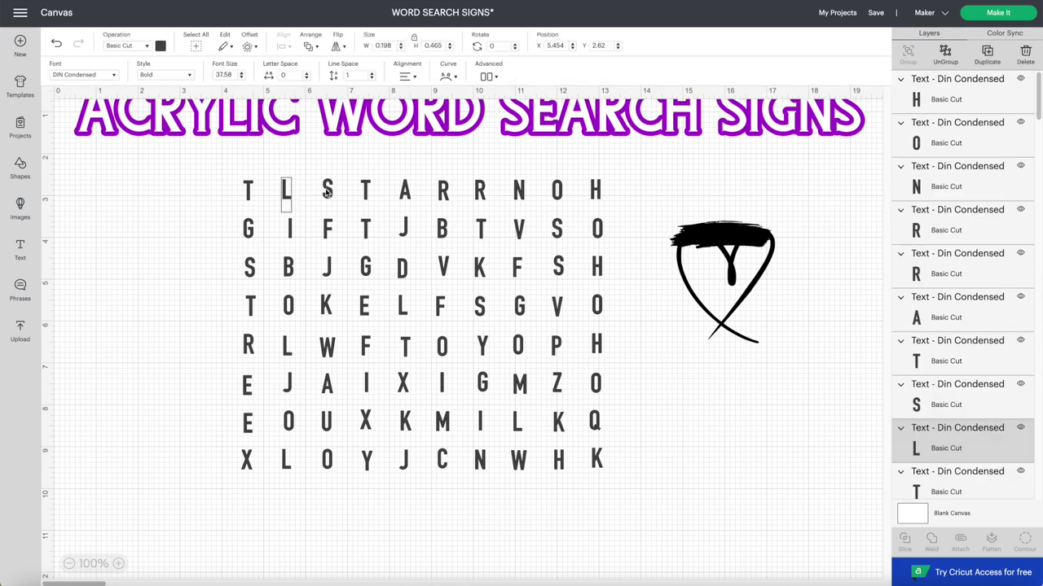
- Change a first-row A to I and colour the AMAZING column letters green
{"action": "left_click", "coordinate": [326, 189]}
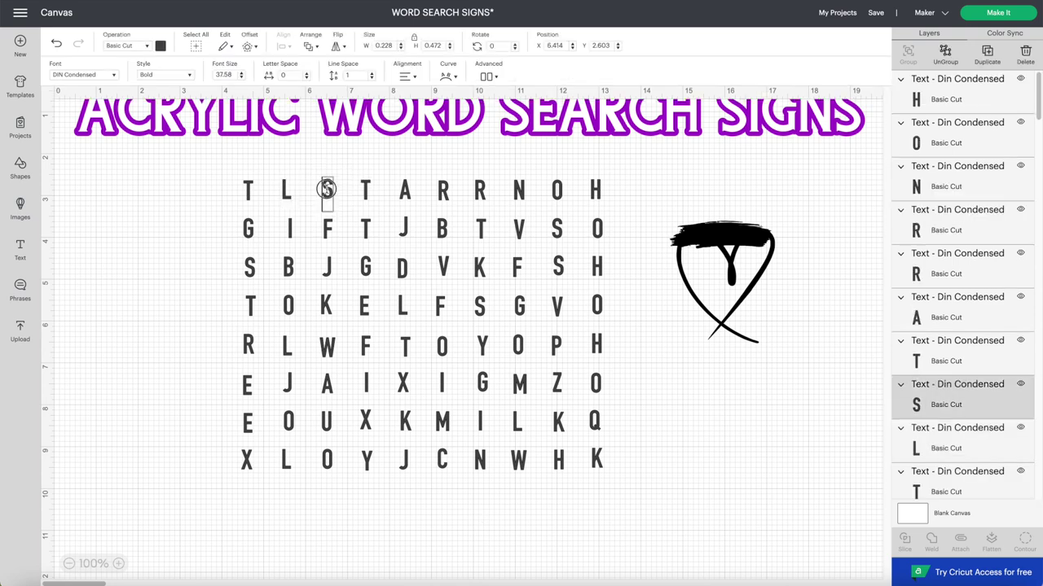
{"action": "left_click", "coordinate": [365, 190]}
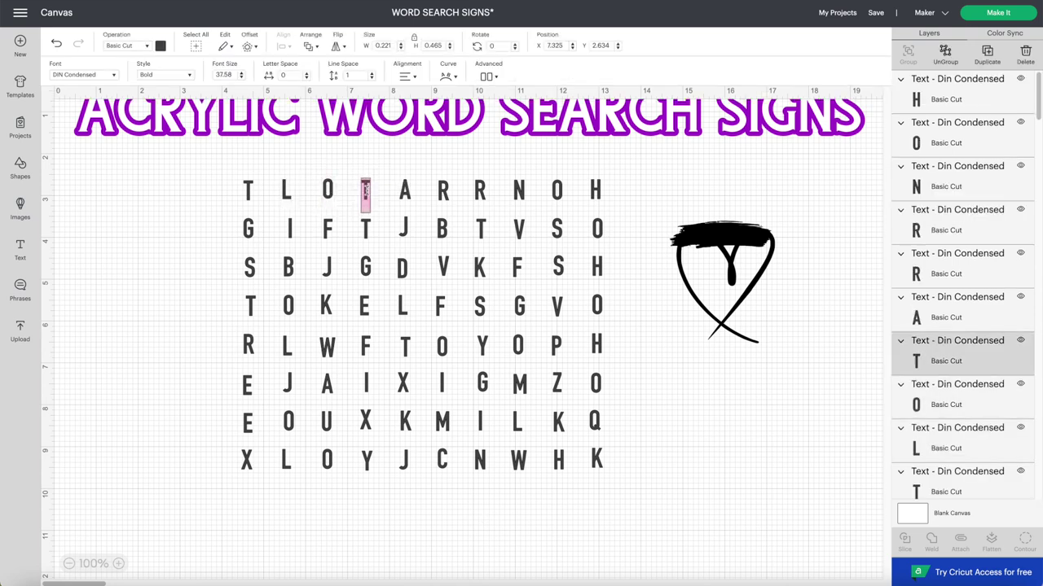
{"action": "left_click", "coordinate": [405, 191]}
{"action": "double_click", "coordinate": [405, 190]}
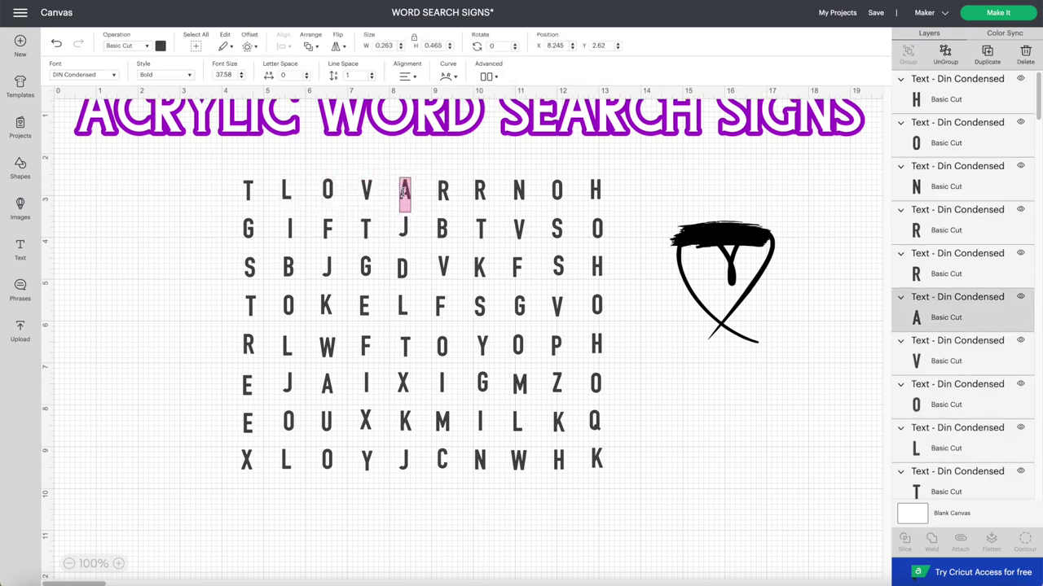
{"action": "type", "text": "I"}
{"action": "left_click", "coordinate": [443, 190]}
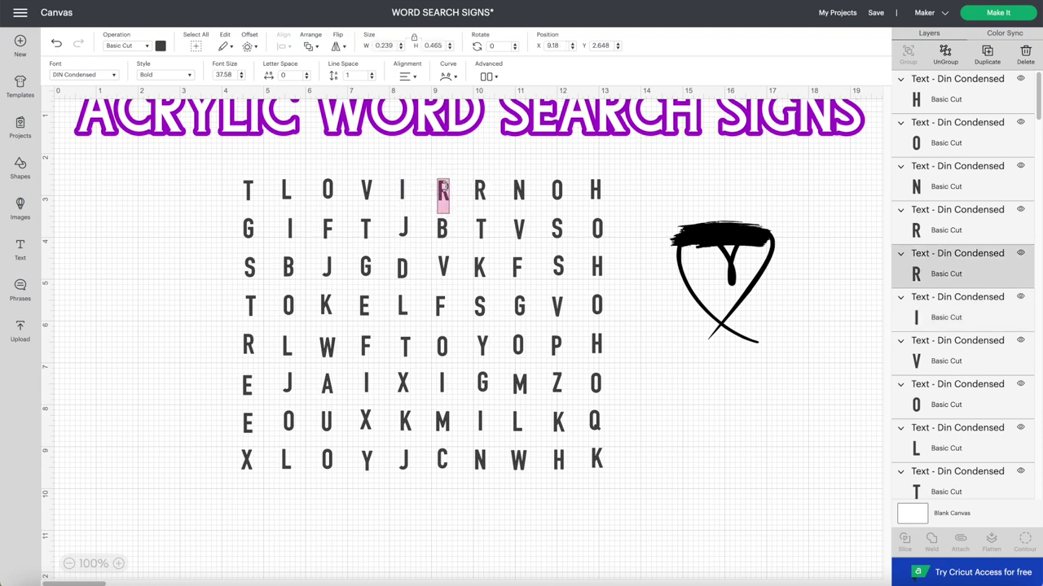
{"action": "left_click", "coordinate": [478, 188]}
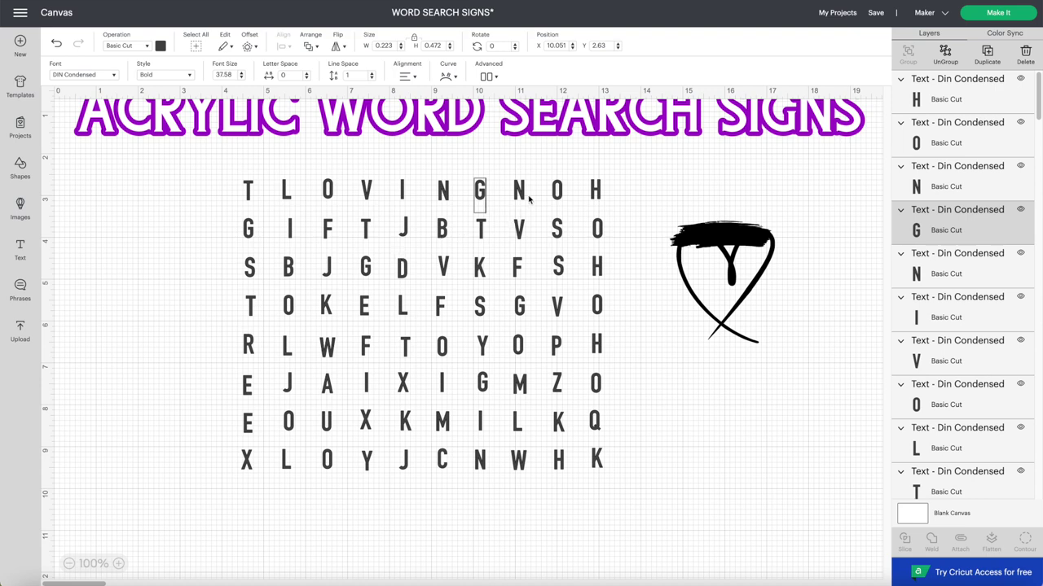
{"action": "left_click", "coordinate": [405, 232]}
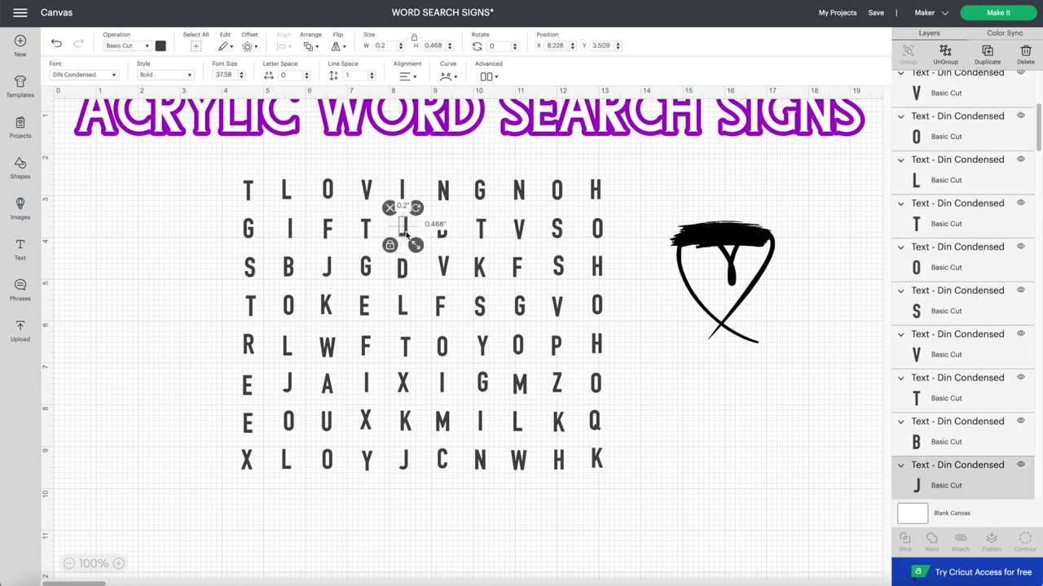
{"action": "left_click_drag", "start_coordinate": [405, 232], "coordinate": [405, 231]}
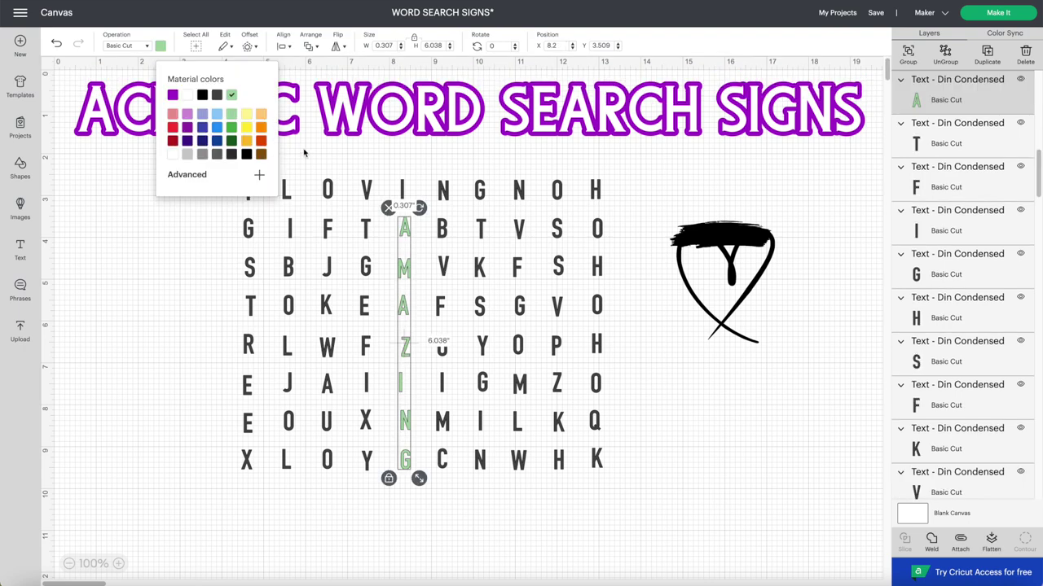
{"action": "left_click", "coordinate": [330, 145]}
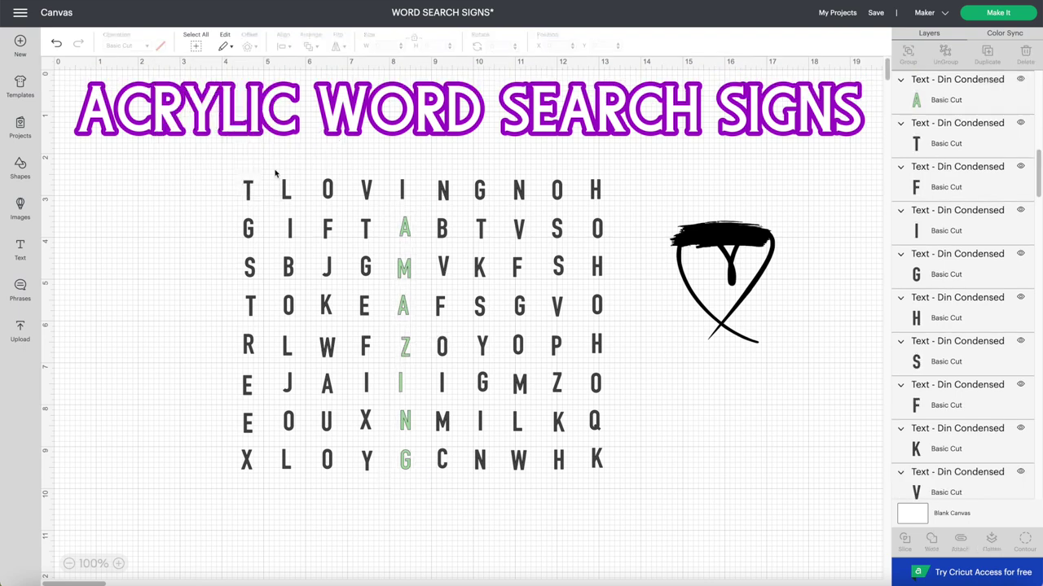
- Colour the LOVING letters across the top row light green
{"action": "left_click_drag", "start_coordinate": [275, 174], "coordinate": [505, 210]}
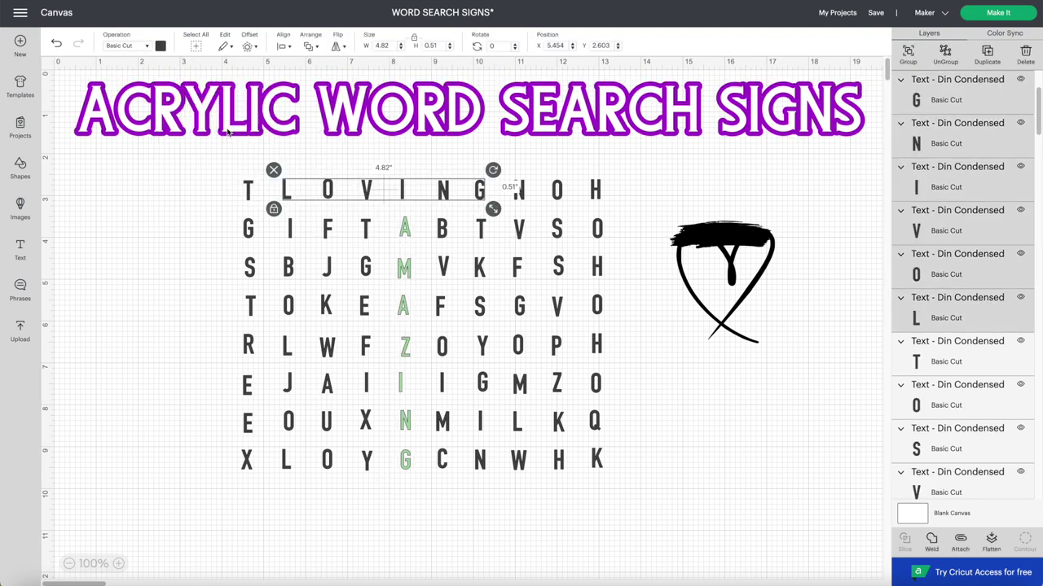
{"action": "left_click", "coordinate": [159, 46]}
{"action": "left_click", "coordinate": [232, 98]}
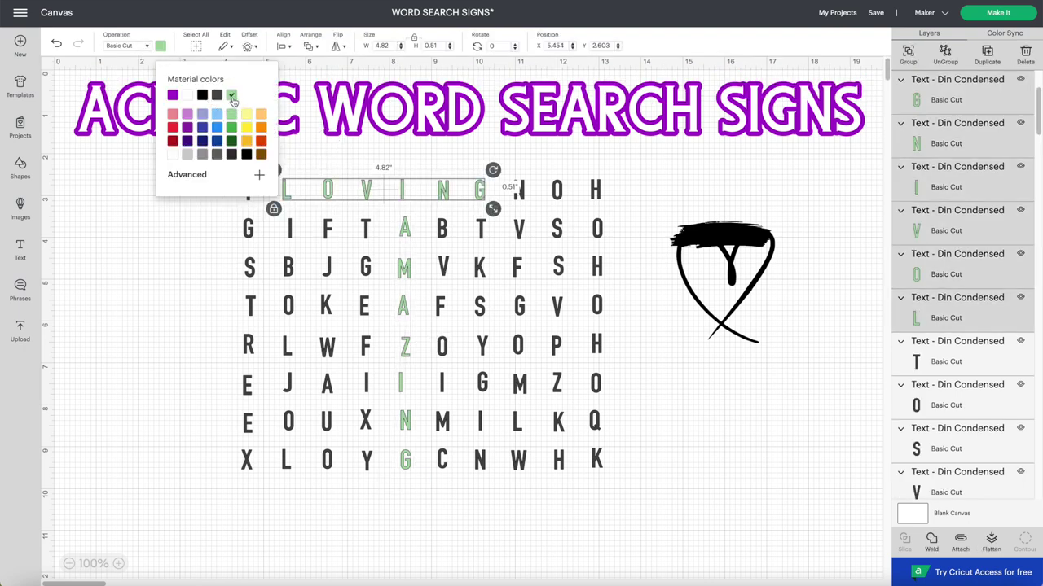
{"action": "left_click", "coordinate": [196, 268]}
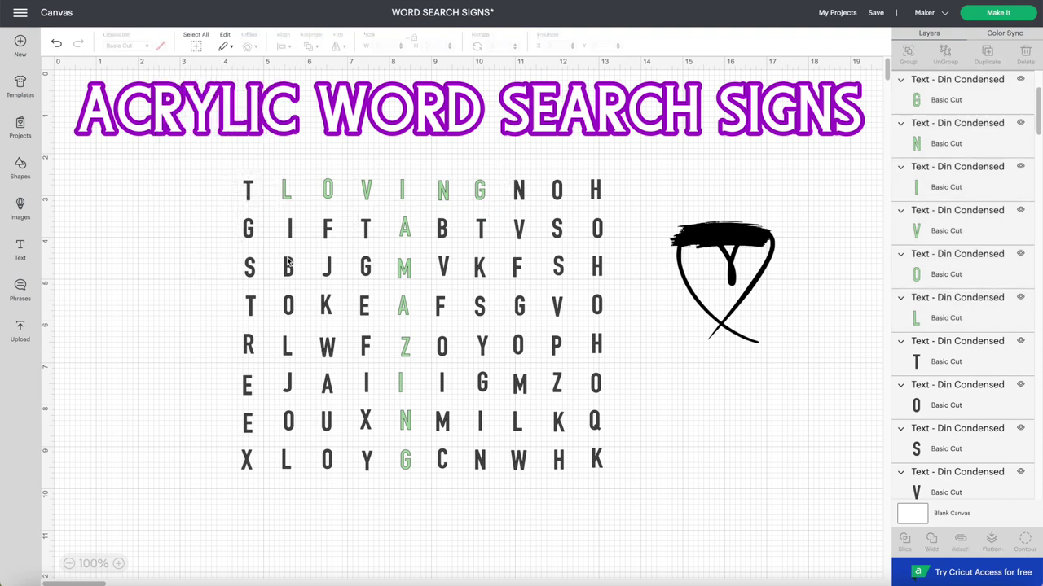
{"action": "left_click", "coordinate": [289, 231]}
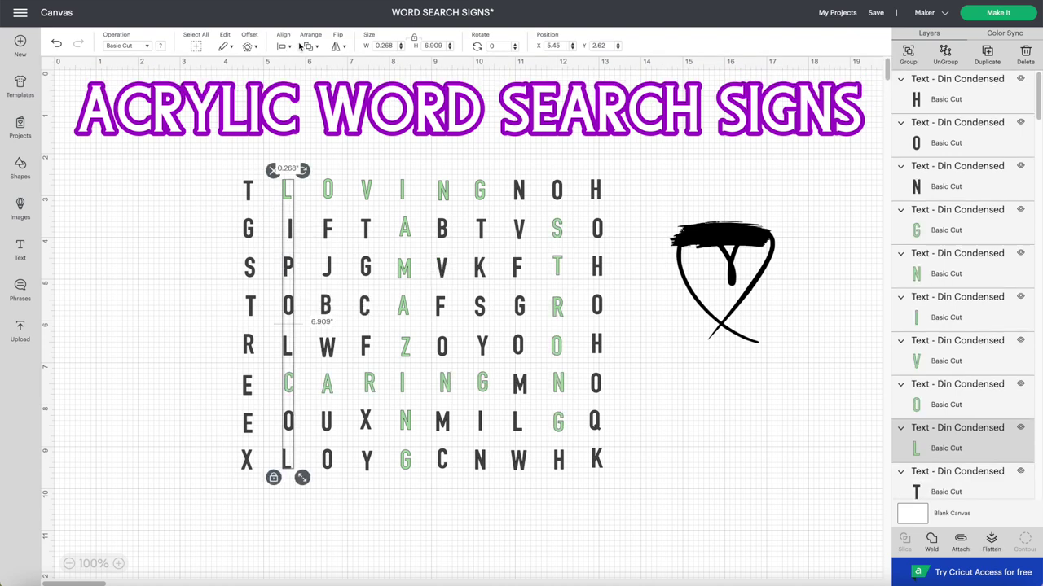
- Centre the letters of the first four grid columns horizontally
{"action": "left_click", "coordinate": [287, 47]}
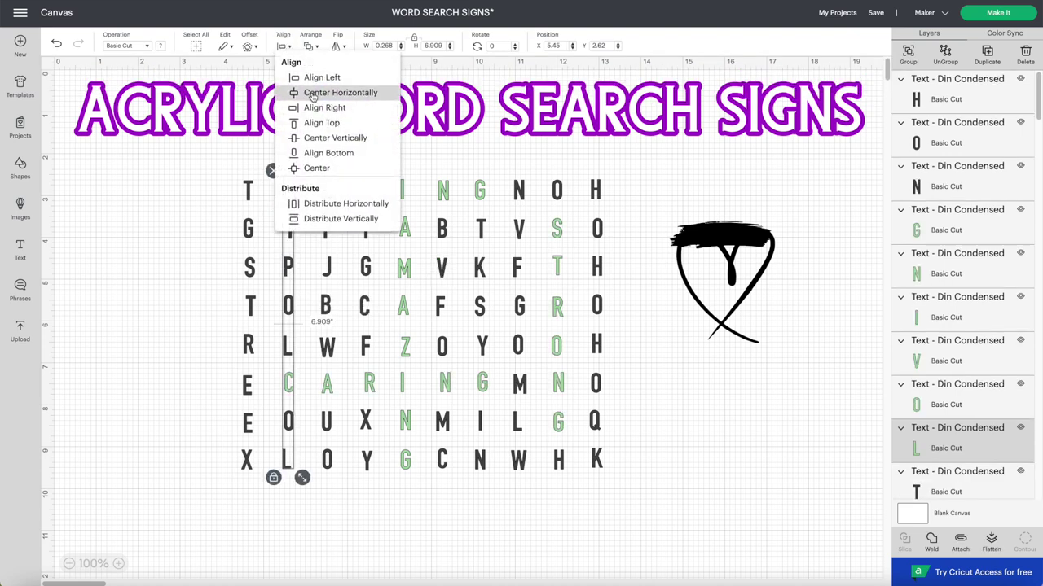
{"action": "left_click", "coordinate": [313, 94]}
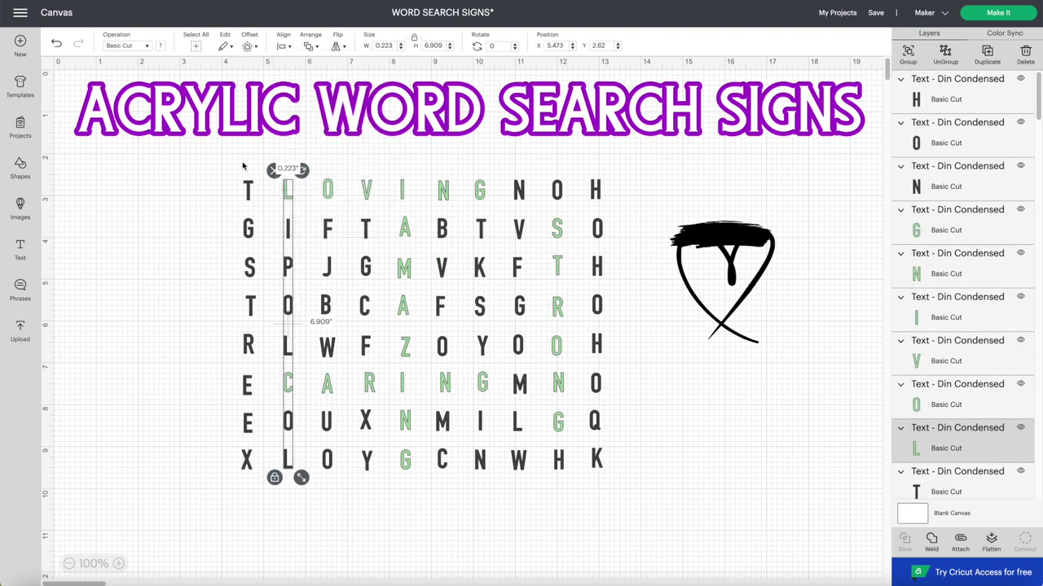
{"action": "left_click_drag", "start_coordinate": [233, 167], "coordinate": [259, 488]}
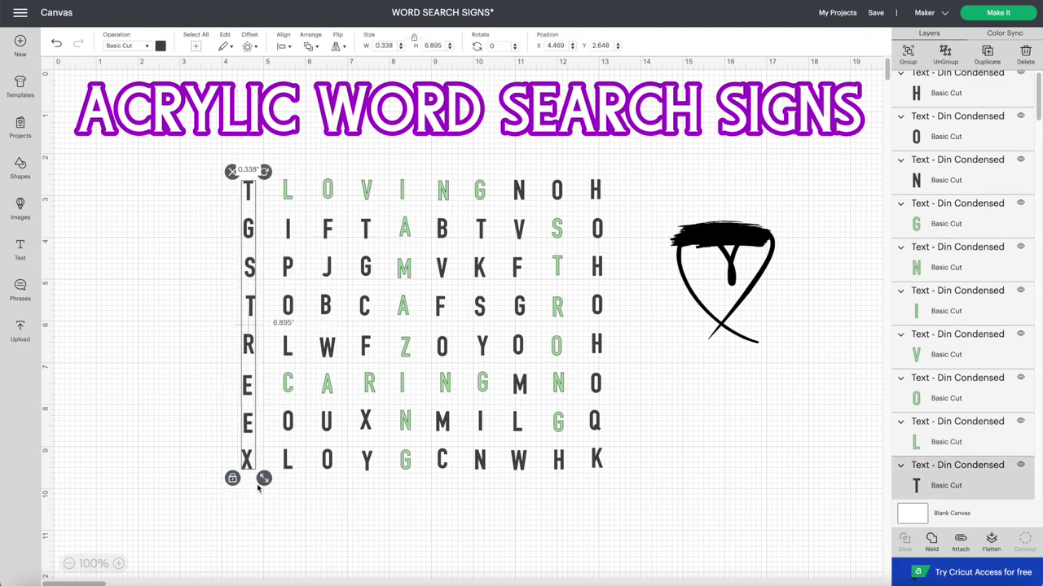
{"action": "left_click", "coordinate": [309, 47]}
{"action": "left_click", "coordinate": [283, 47]}
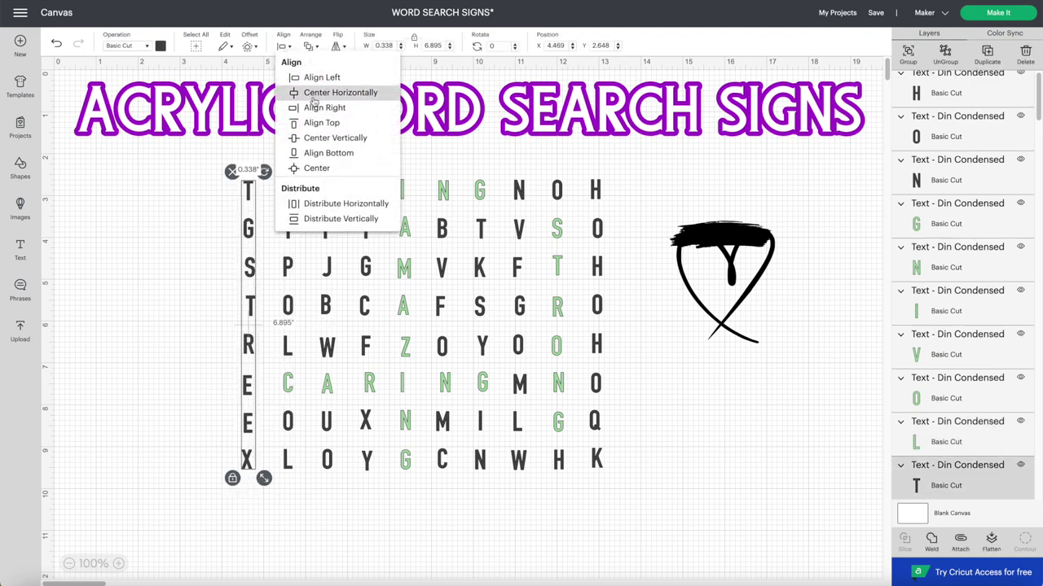
{"action": "left_click", "coordinate": [313, 92]}
{"action": "left_click_drag", "start_coordinate": [303, 168], "coordinate": [339, 469]}
{"action": "left_click", "coordinate": [283, 47]}
{"action": "left_click", "coordinate": [313, 92]}
{"action": "left_click", "coordinate": [357, 175]}
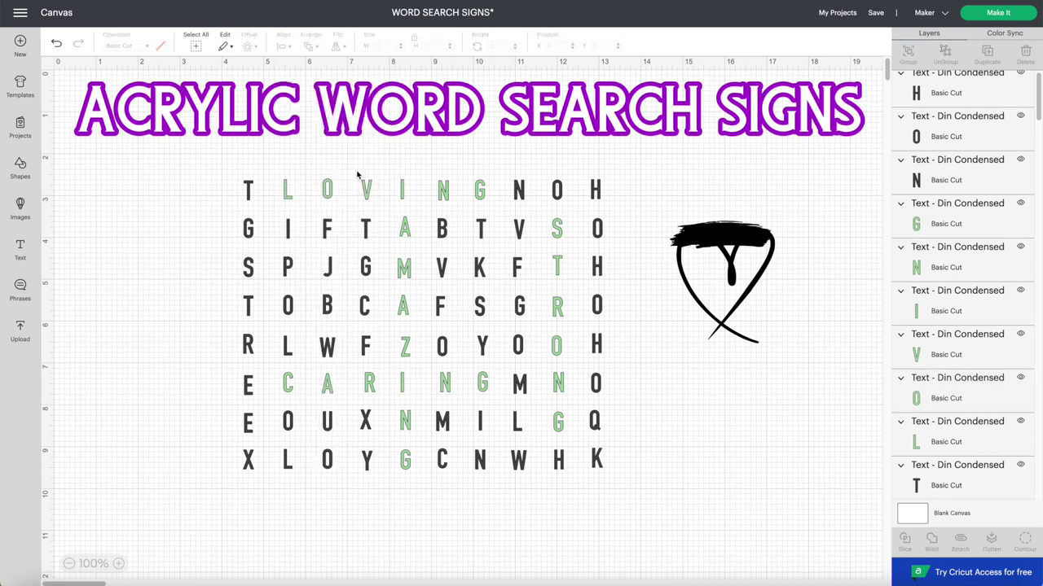
{"action": "left_click_drag", "start_coordinate": [357, 174], "coordinate": [372, 477]}
{"action": "left_click", "coordinate": [283, 46]}
{"action": "left_click", "coordinate": [312, 92]}
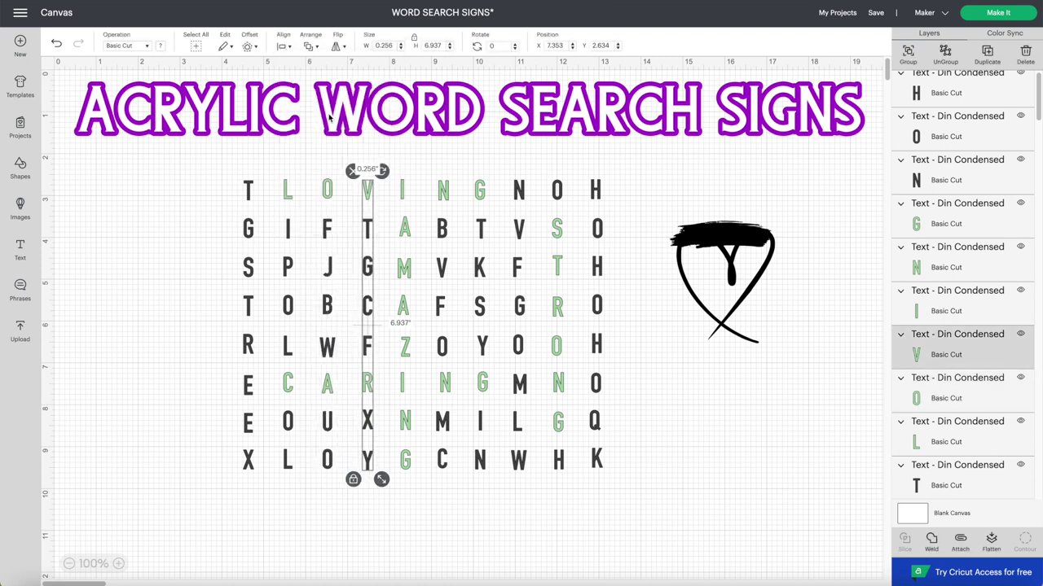
- Centre the letters of the fifth through last columns horizontally
{"action": "left_click_drag", "start_coordinate": [396, 158], "coordinate": [412, 479]}
{"action": "left_click", "coordinate": [283, 46]}
{"action": "left_click", "coordinate": [313, 92]}
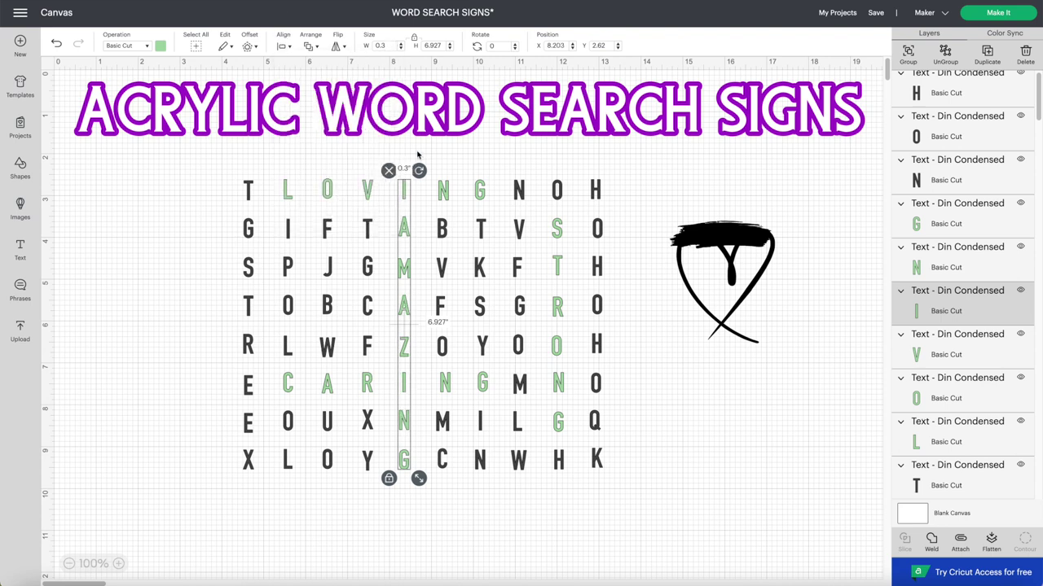
{"action": "left_click_drag", "start_coordinate": [432, 159], "coordinate": [452, 476]}
{"action": "left_click", "coordinate": [283, 46]}
{"action": "left_click", "coordinate": [313, 92]}
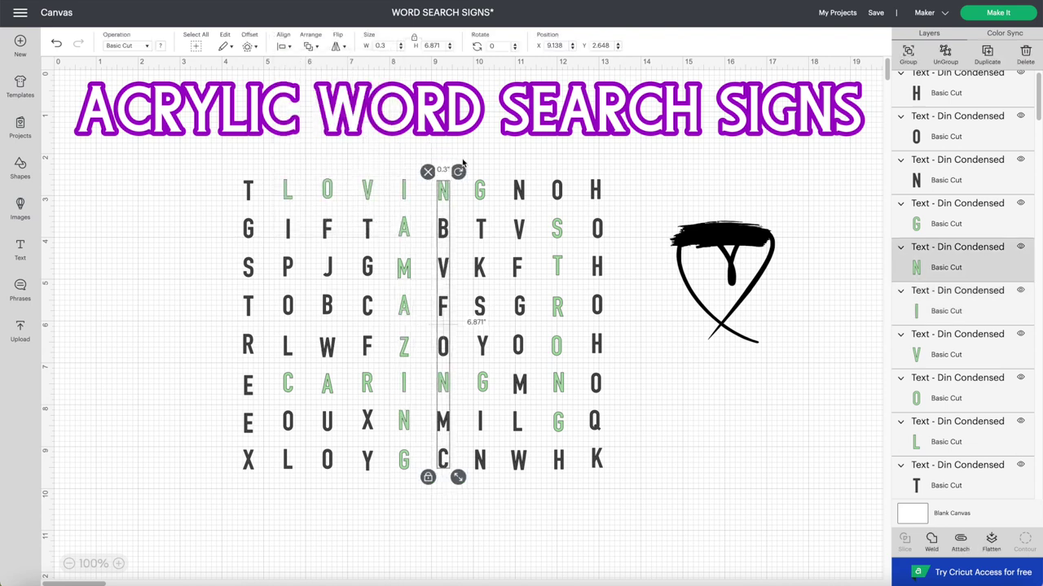
{"action": "left_click_drag", "start_coordinate": [470, 167], "coordinate": [489, 479]}
{"action": "left_click", "coordinate": [282, 46]}
{"action": "left_click", "coordinate": [312, 92]}
{"action": "left_click", "coordinate": [514, 175]}
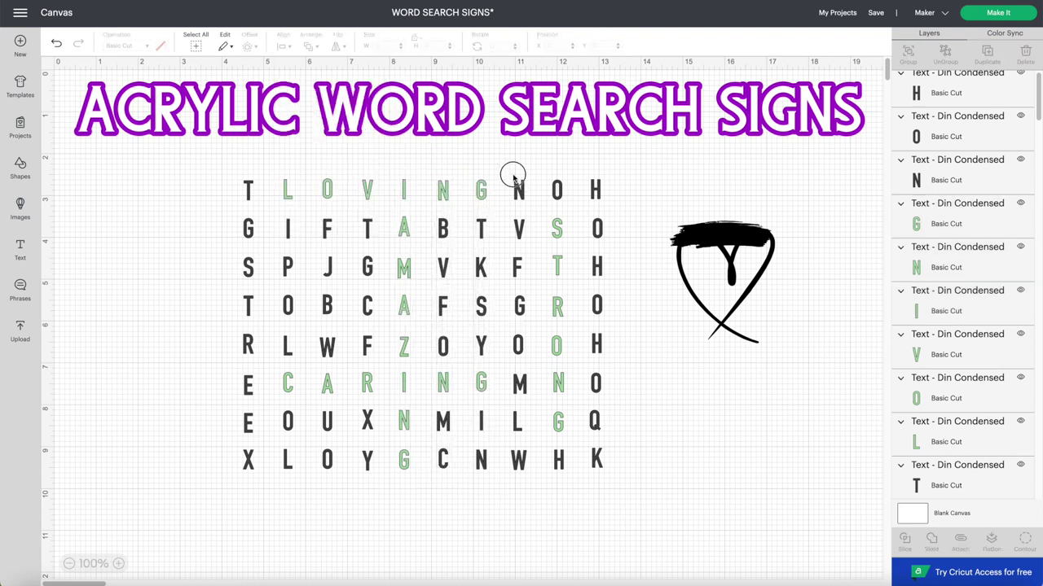
{"action": "left_click_drag", "start_coordinate": [513, 176], "coordinate": [532, 480]}
{"action": "left_click_drag", "start_coordinate": [578, 167], "coordinate": [606, 481]}
{"action": "left_click", "coordinate": [283, 47]}
{"action": "left_click", "coordinate": [312, 92]}
{"action": "left_click", "coordinate": [200, 193]}
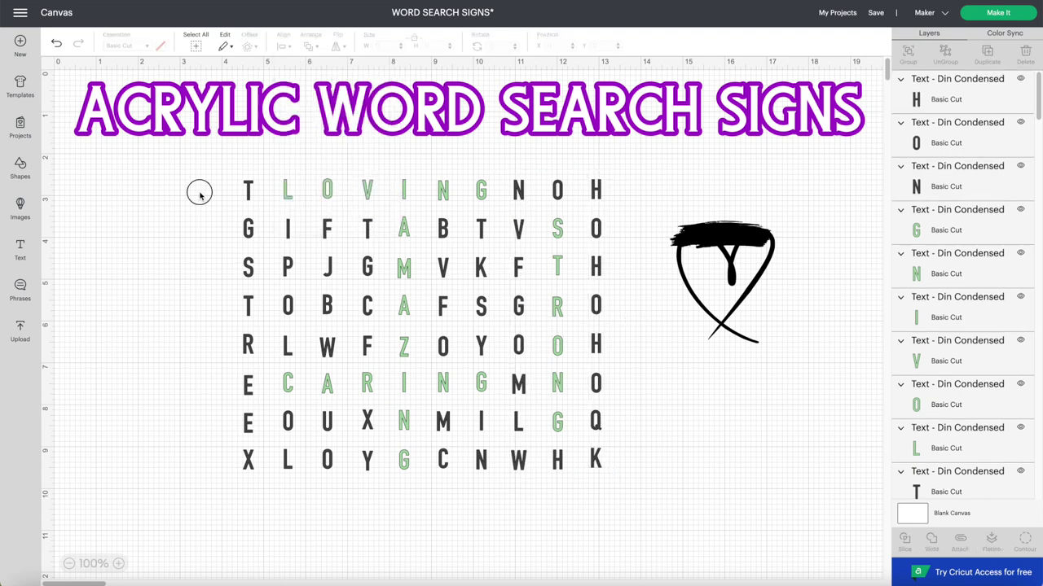
- Centre the letters of the top two grid rows vertically
{"action": "left_click_drag", "start_coordinate": [200, 193], "coordinate": [619, 206]}
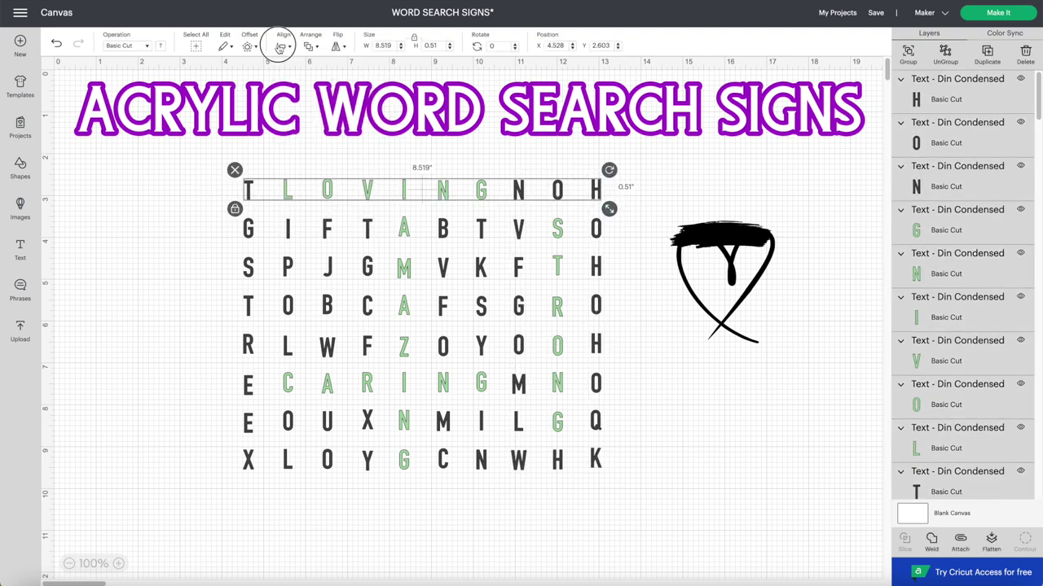
{"action": "left_click", "coordinate": [279, 47]}
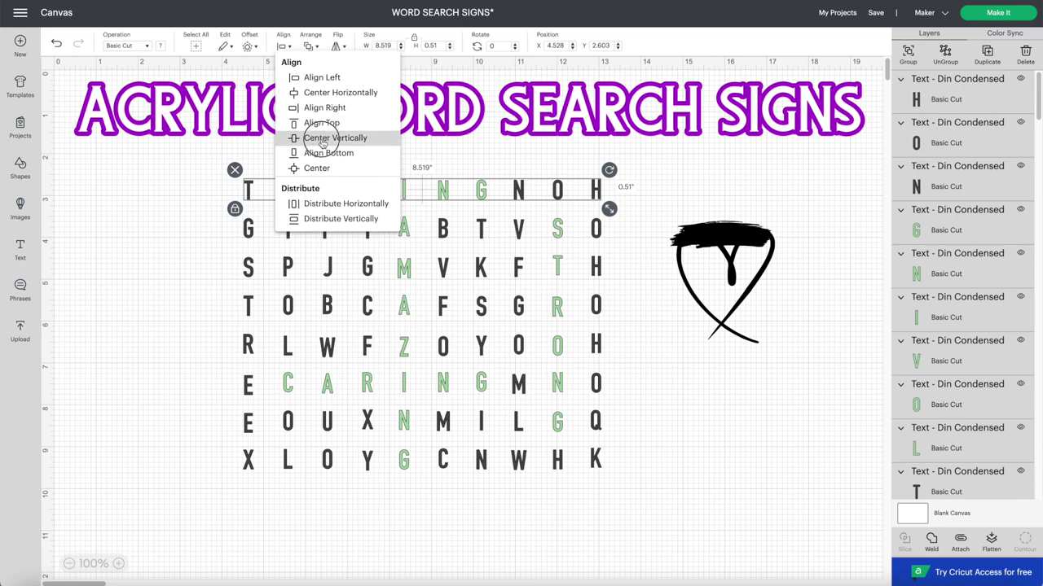
{"action": "left_click", "coordinate": [330, 138]}
{"action": "left_click", "coordinate": [599, 230]}
{"action": "left_click_drag", "start_coordinate": [599, 230], "coordinate": [617, 236]}
{"action": "left_click_drag", "start_coordinate": [216, 258], "coordinate": [618, 277]}
{"action": "left_click", "coordinate": [279, 48]}
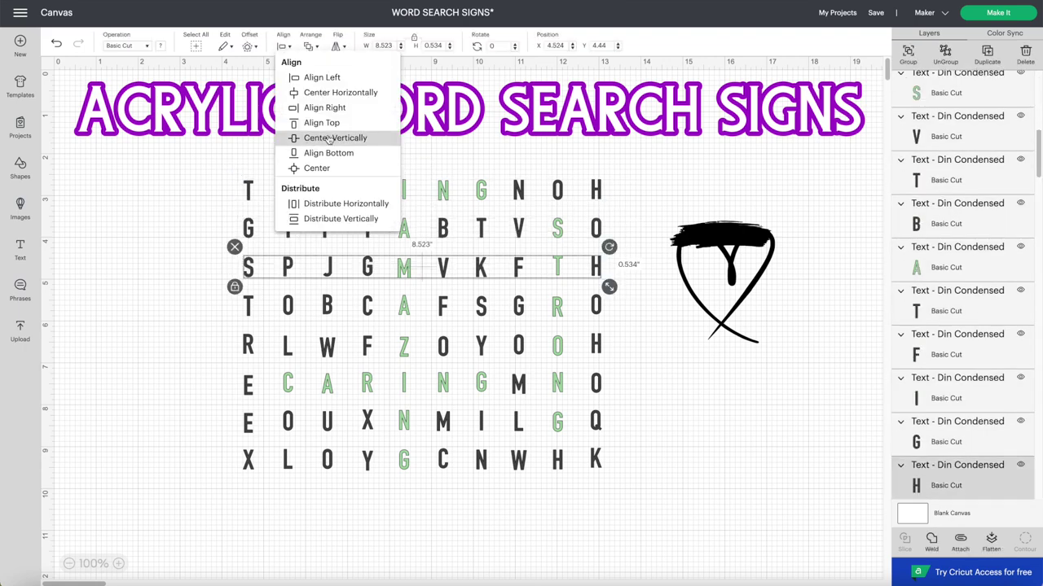
{"action": "left_click", "coordinate": [330, 138]}
- Centre the letters of the remaining rows down to the bottom row vertically
{"action": "left_click_drag", "start_coordinate": [217, 296], "coordinate": [617, 316]}
{"action": "left_click", "coordinate": [279, 47]}
{"action": "left_click_drag", "start_coordinate": [216, 335], "coordinate": [617, 356]}
{"action": "left_click", "coordinate": [279, 47]}
{"action": "left_click", "coordinate": [330, 138]}
{"action": "left_click_drag", "start_coordinate": [216, 373], "coordinate": [617, 394]}
{"action": "left_click", "coordinate": [279, 48]}
{"action": "left_click", "coordinate": [330, 138]}
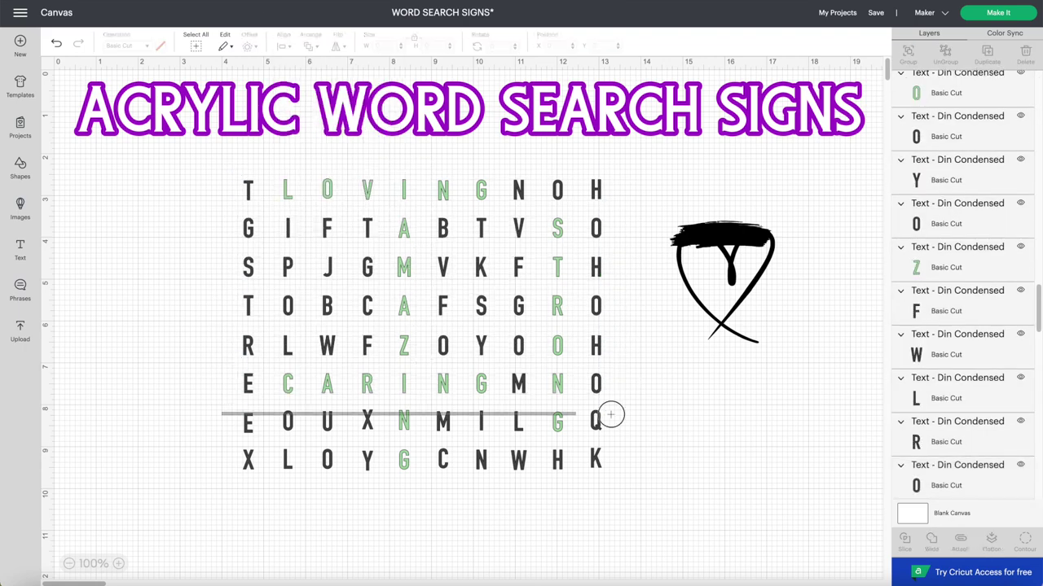
{"action": "left_click_drag", "start_coordinate": [220, 414], "coordinate": [618, 434]}
{"action": "left_click", "coordinate": [279, 47]}
{"action": "left_click", "coordinate": [330, 137]}
{"action": "left_click_drag", "start_coordinate": [217, 450], "coordinate": [618, 473]}
{"action": "left_click", "coordinate": [280, 48]}
{"action": "left_click", "coordinate": [330, 138]}
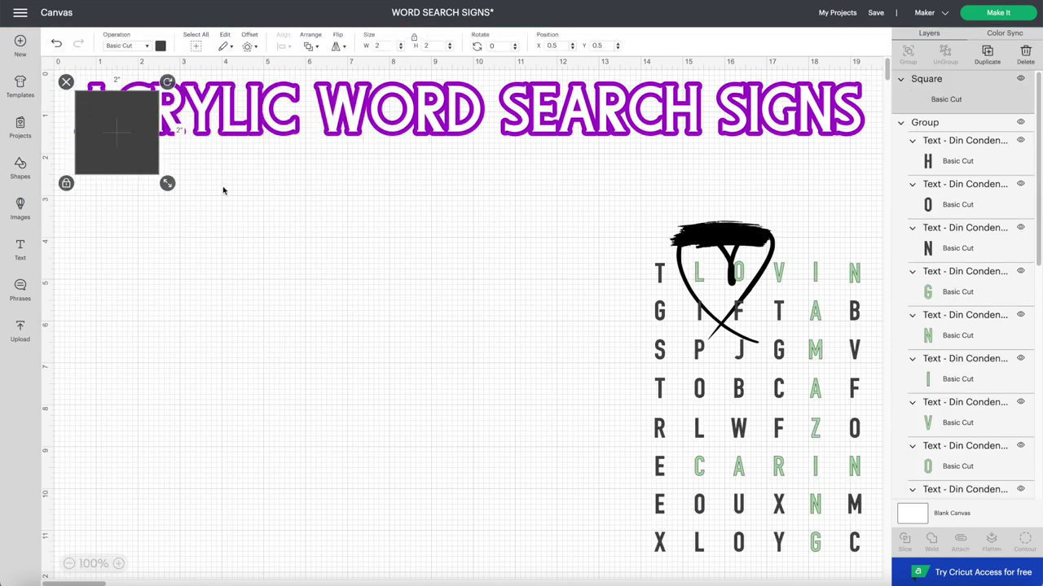
- Place a square left of the grid, resize it to 8 by 10 inches, and move it beside the grid
{"action": "left_click_drag", "start_coordinate": [156, 158], "coordinate": [401, 361]}
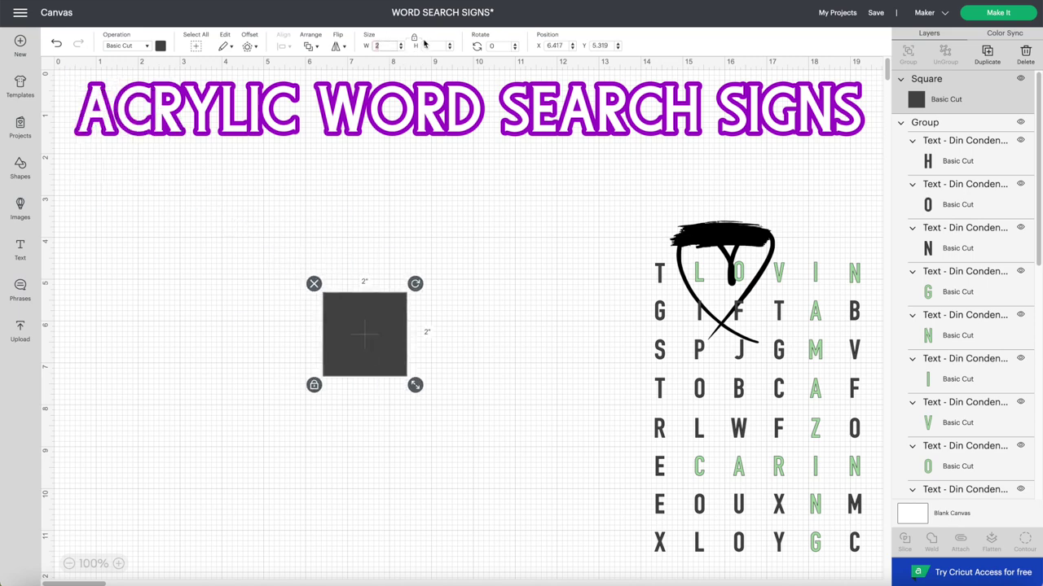
{"action": "key", "text": "Escape"}
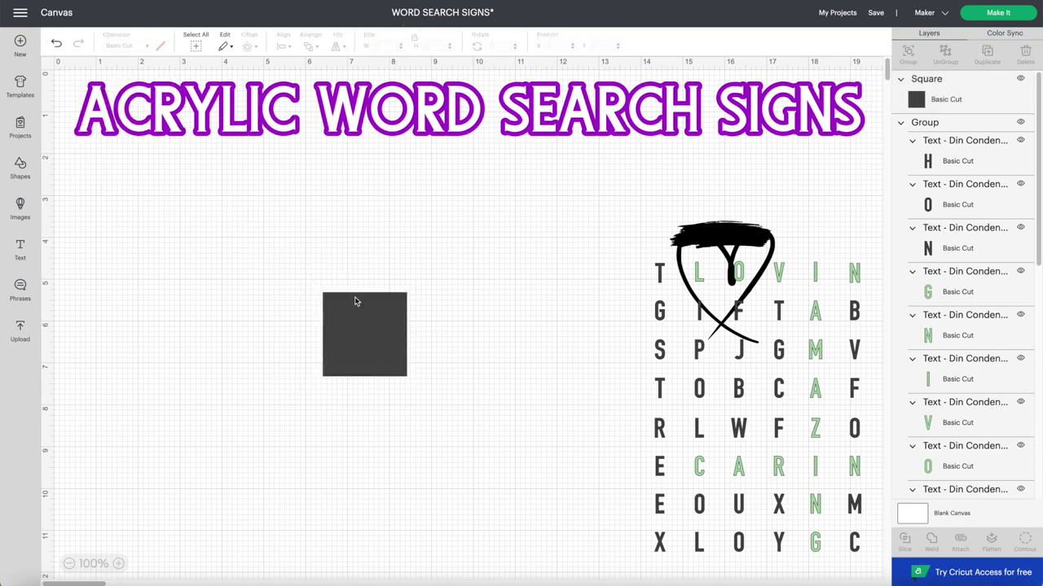
{"action": "left_click", "coordinate": [354, 301]}
{"action": "type", "text": "8"}
{"action": "key", "text": "Tab"}
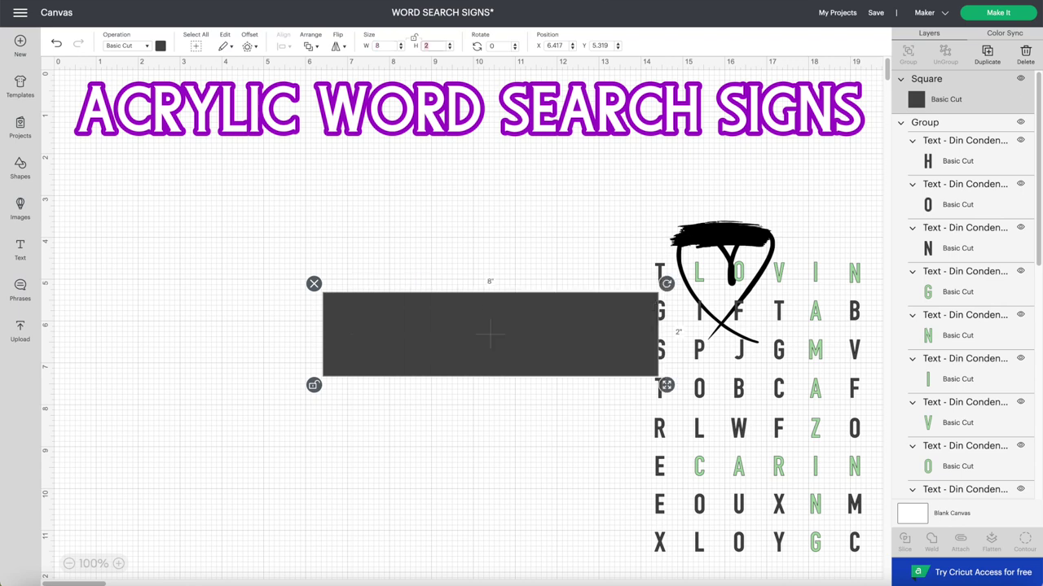
{"action": "type", "text": "10"}
{"action": "key", "text": "Return"}
{"action": "left_click_drag", "start_coordinate": [422, 428], "coordinate": [413, 289]}
- Add a text box reading 'Mom' and move it to the top of the grey board
{"action": "left_click", "coordinate": [214, 315]}
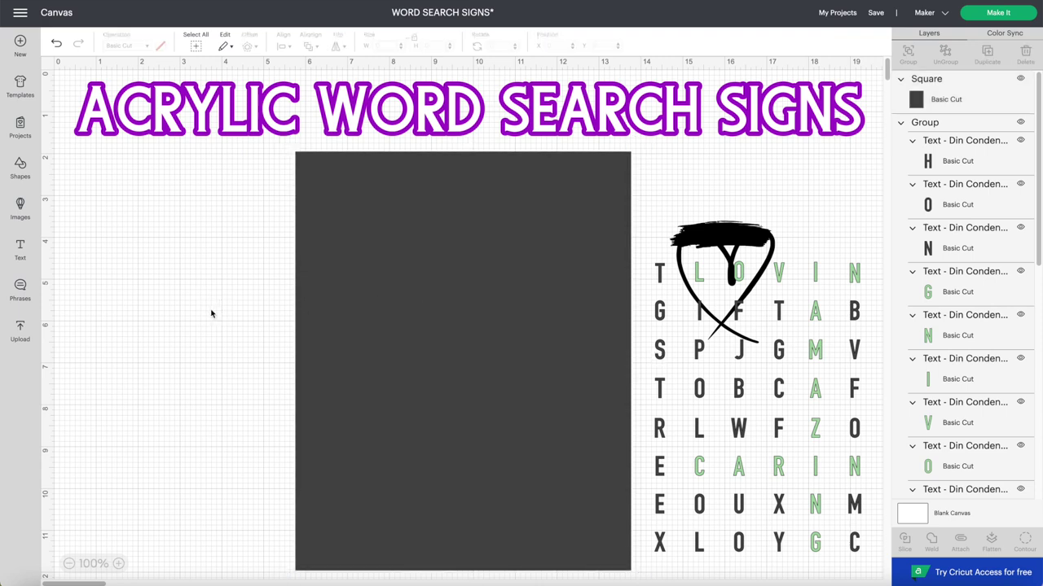
{"action": "left_click", "coordinate": [20, 249]}
{"action": "left_click", "coordinate": [20, 249]}
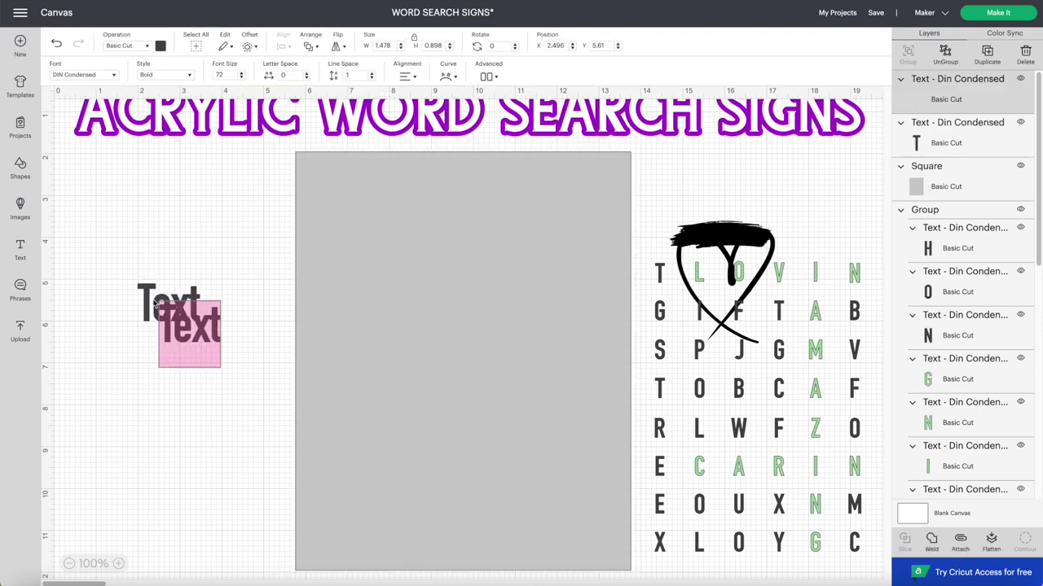
{"action": "left_click", "coordinate": [196, 339]}
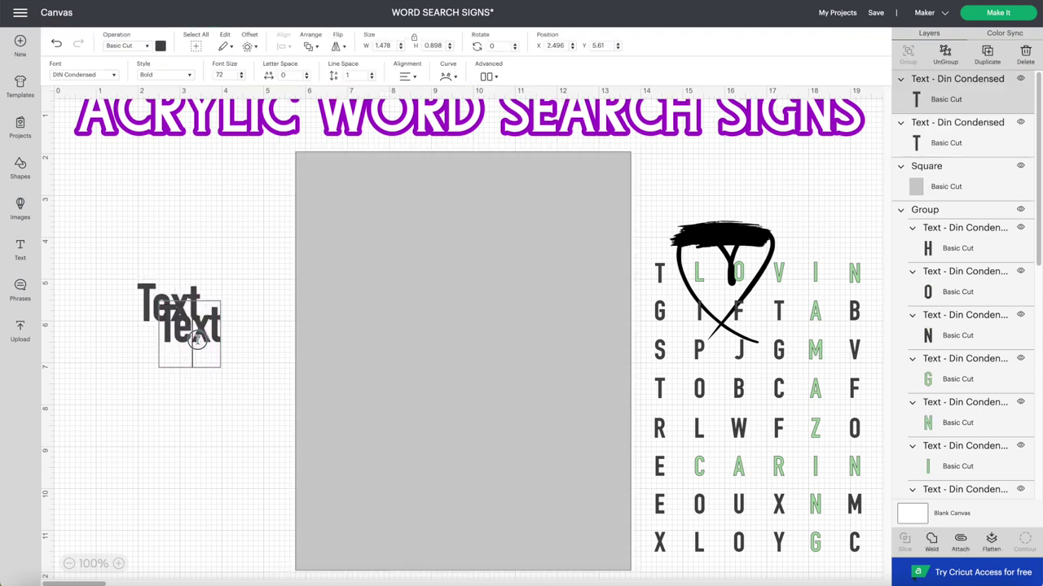
{"action": "key", "text": "ctrl+a"}
{"action": "key", "text": "BackSpace"}
{"action": "double_click", "coordinate": [190, 312]}
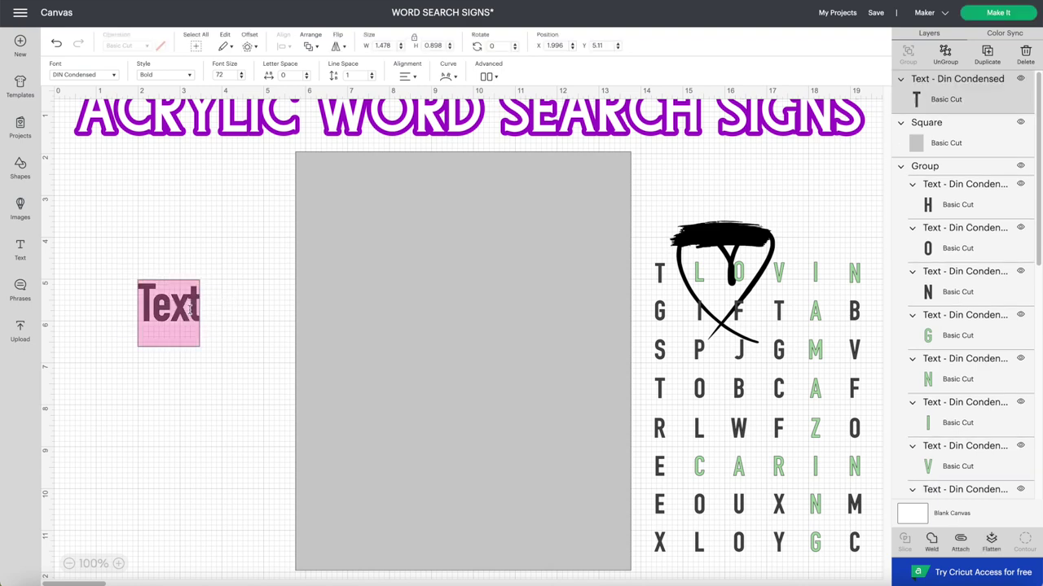
{"action": "key", "text": "BackSpace"}
{"action": "type", "text": "M"}
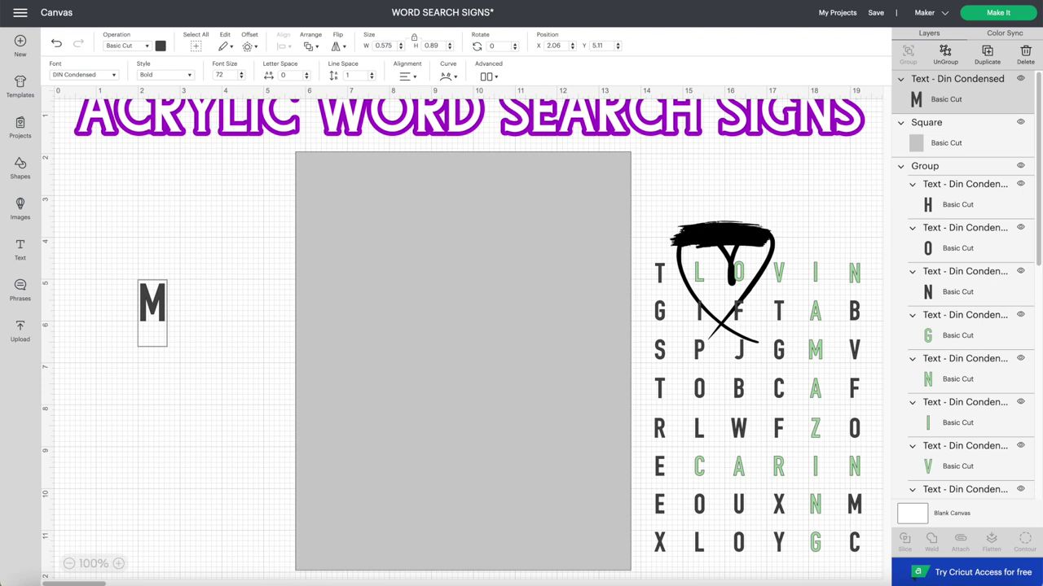
{"action": "type", "text": "om"}
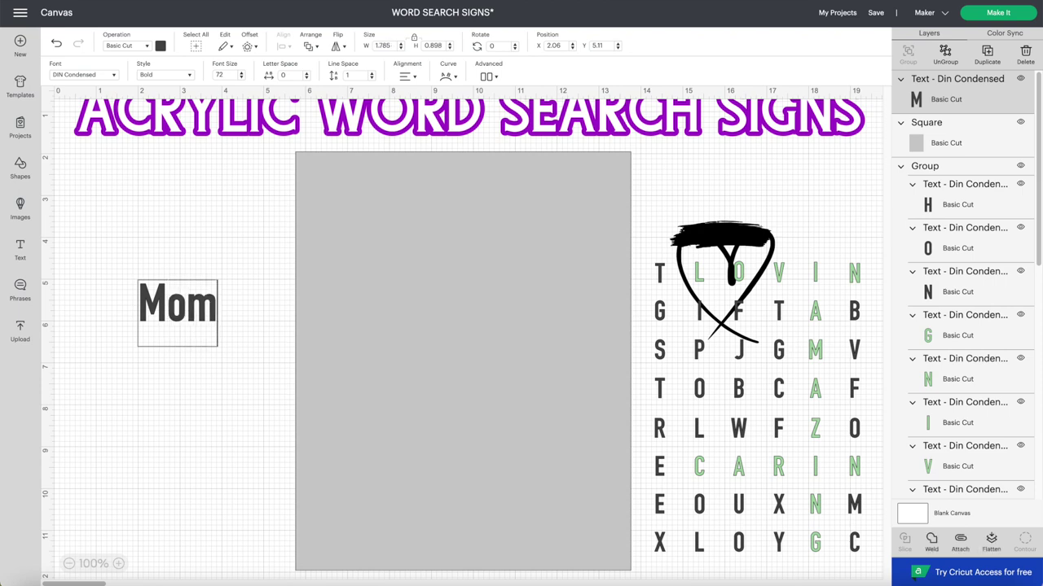
{"action": "left_click", "coordinate": [193, 251]}
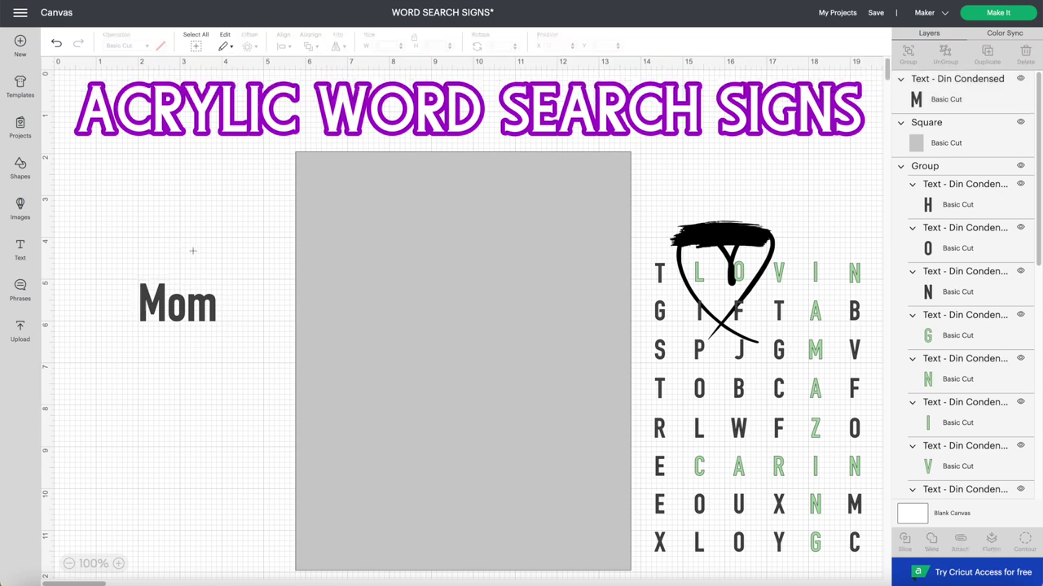
{"action": "left_click_drag", "start_coordinate": [178, 321], "coordinate": [345, 189]}
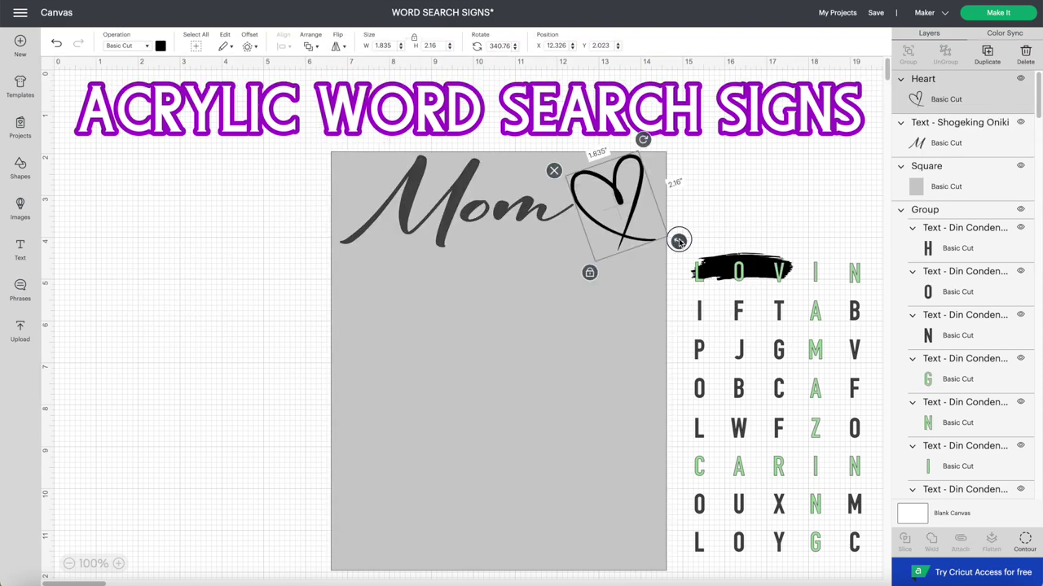
- Shrink and tilt the heart slightly, then enlarge the Mom text a little
{"action": "left_click_drag", "start_coordinate": [679, 241], "coordinate": [674, 237]}
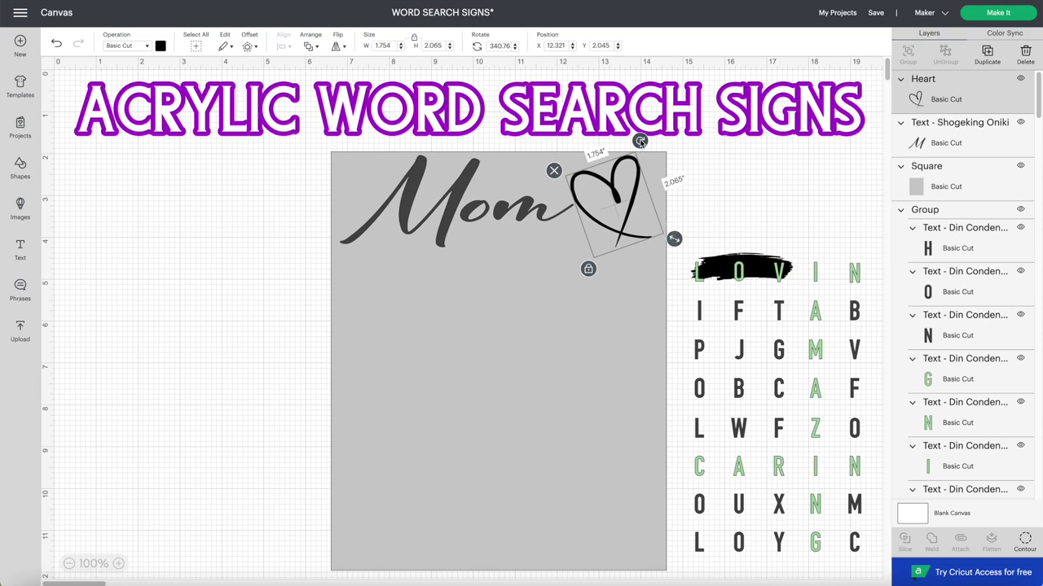
{"action": "left_click_drag", "start_coordinate": [641, 141], "coordinate": [666, 182]}
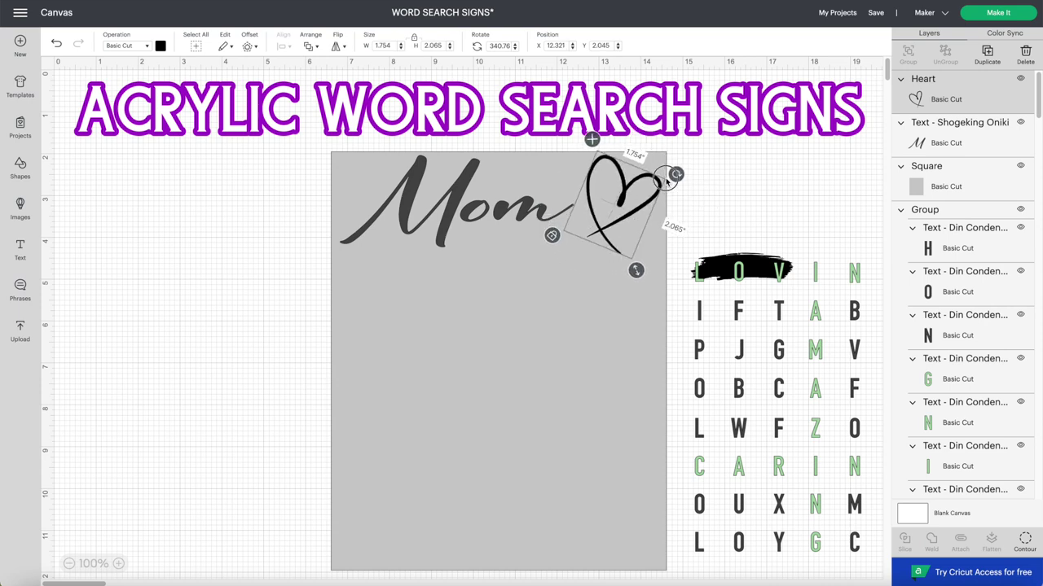
{"action": "left_click", "coordinate": [678, 195]}
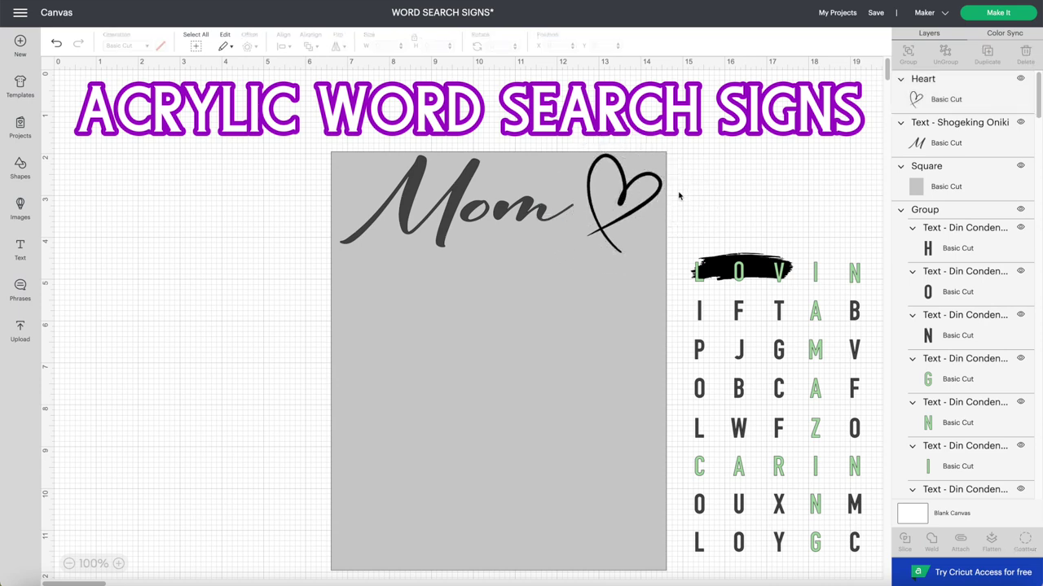
{"action": "left_click", "coordinate": [513, 227]}
{"action": "left_click_drag", "start_coordinate": [582, 257], "coordinate": [621, 232]}
- Colour the Mom text a light pink using the custom colour picker
{"action": "left_click", "coordinate": [453, 227]}
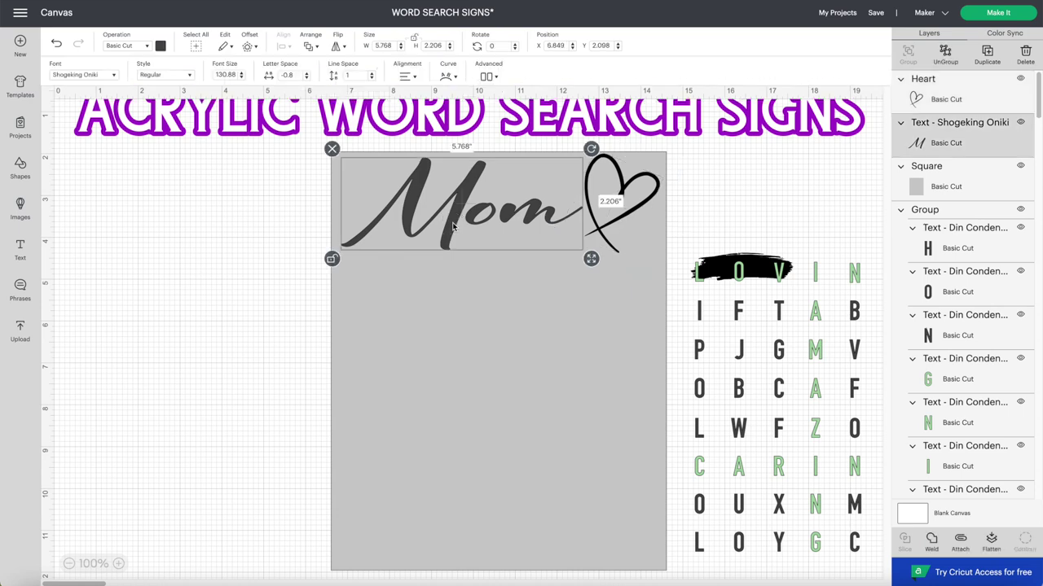
{"action": "left_click", "coordinate": [160, 46]}
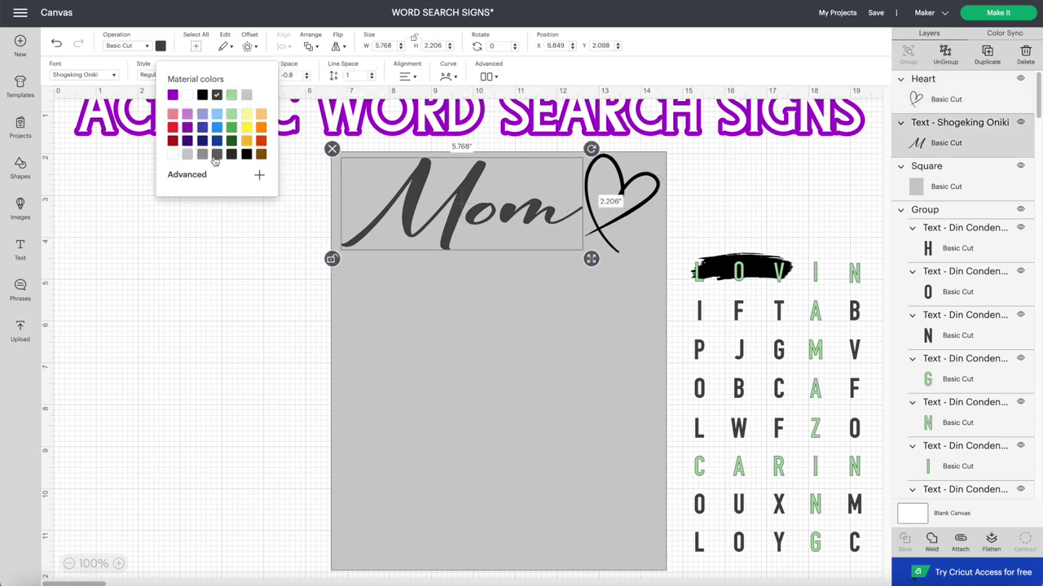
{"action": "left_click", "coordinate": [229, 183]}
{"action": "left_click", "coordinate": [250, 282]}
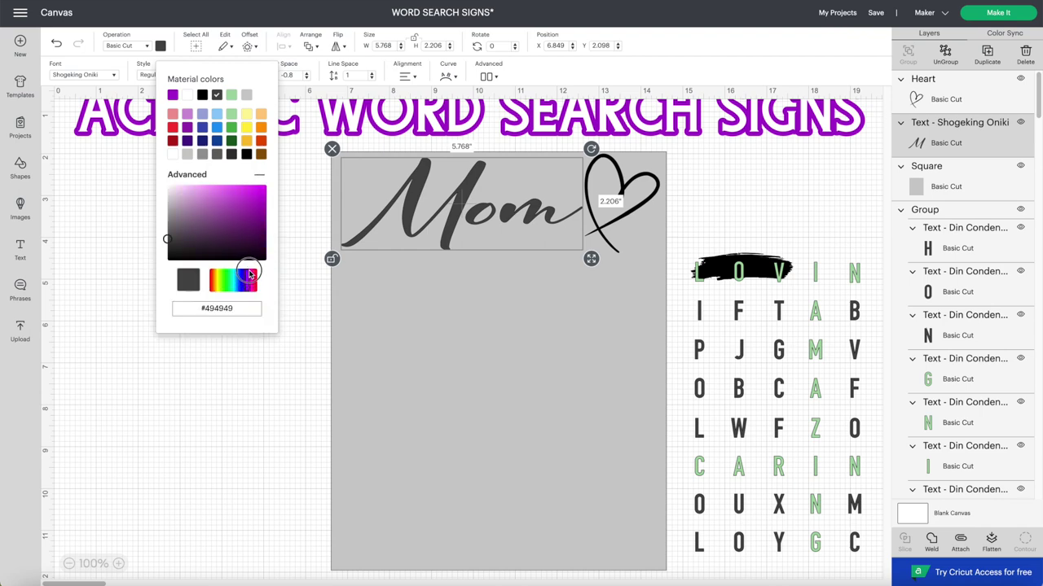
{"action": "mouse_move", "coordinate": [251, 213]}
{"action": "left_mouse_down"}
{"action": "mouse_move", "coordinate": [242, 166]}
{"action": "mouse_move", "coordinate": [204, 167]}
{"action": "mouse_move", "coordinate": [208, 159]}
{"action": "left_mouse_up"}
- Make the heart pink with the pink colour swatch
{"action": "left_click", "coordinate": [600, 222]}
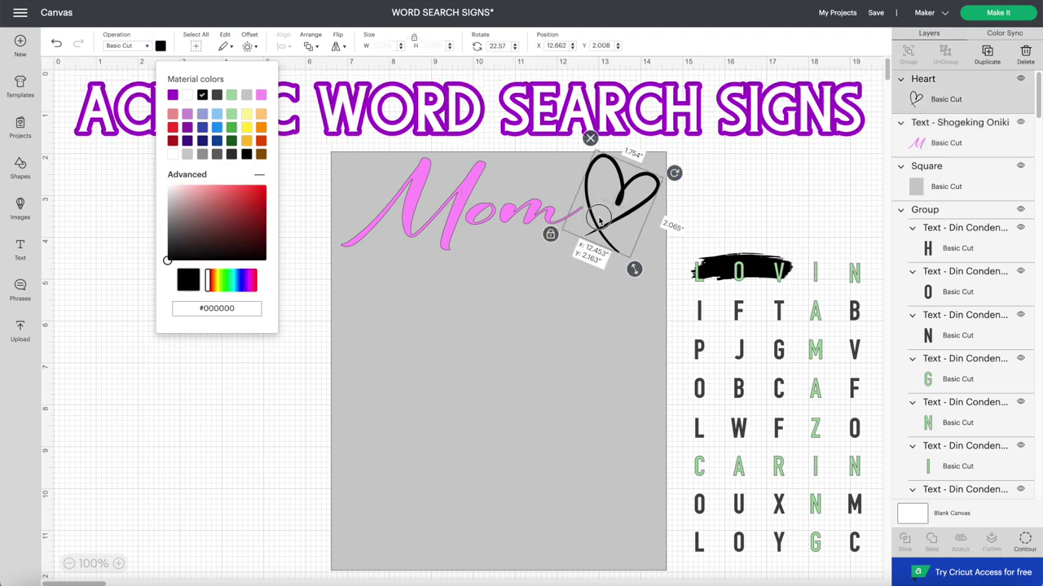
{"action": "left_click", "coordinate": [160, 47]}
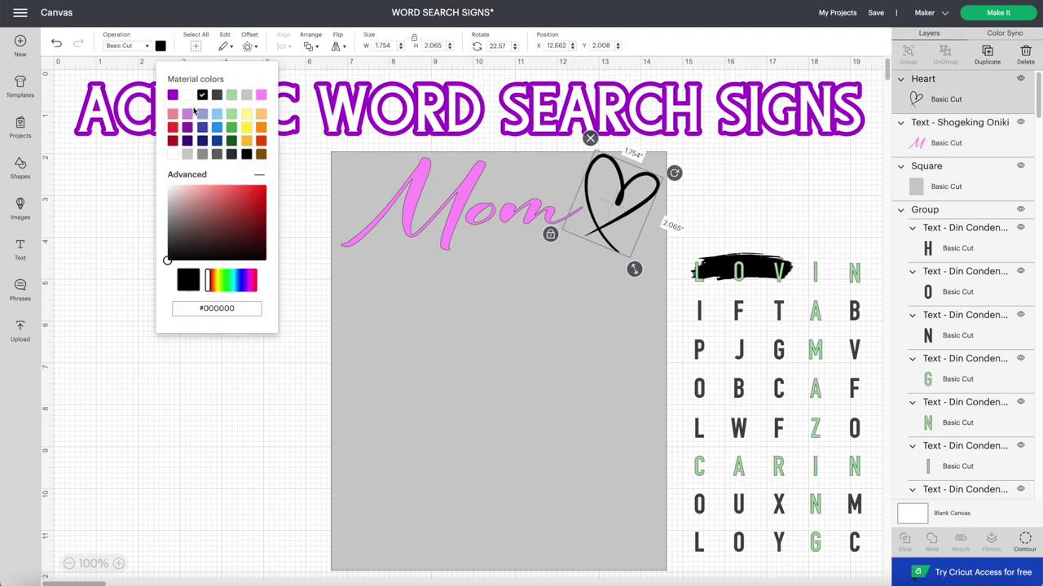
{"action": "left_click", "coordinate": [259, 96]}
{"action": "left_click", "coordinate": [269, 345]}
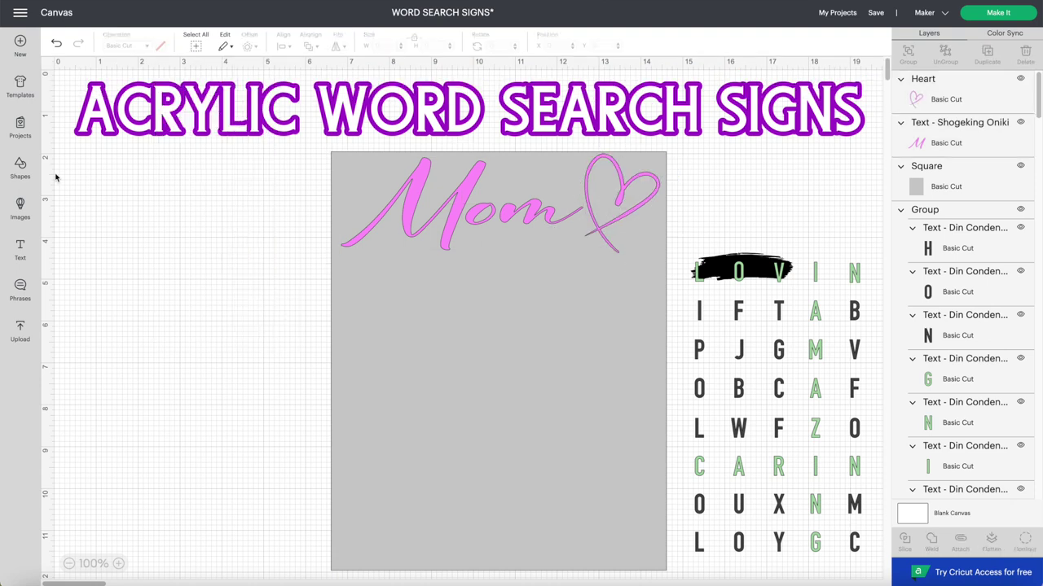
- Add the text 'you are' beneath Mom and colour it gold #fac02e
{"action": "left_click", "coordinate": [20, 248]}
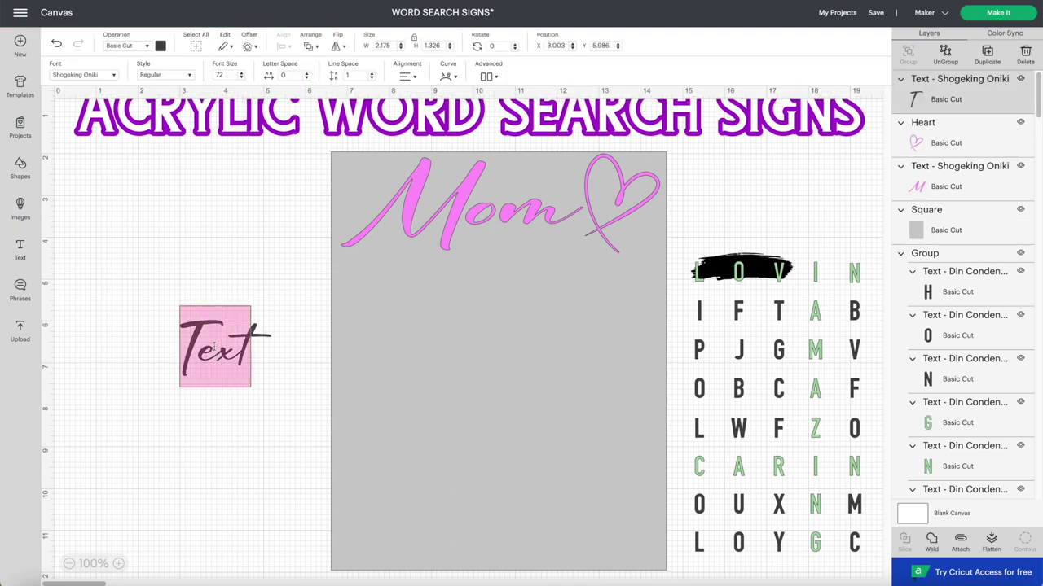
{"action": "type", "text": "yo"}
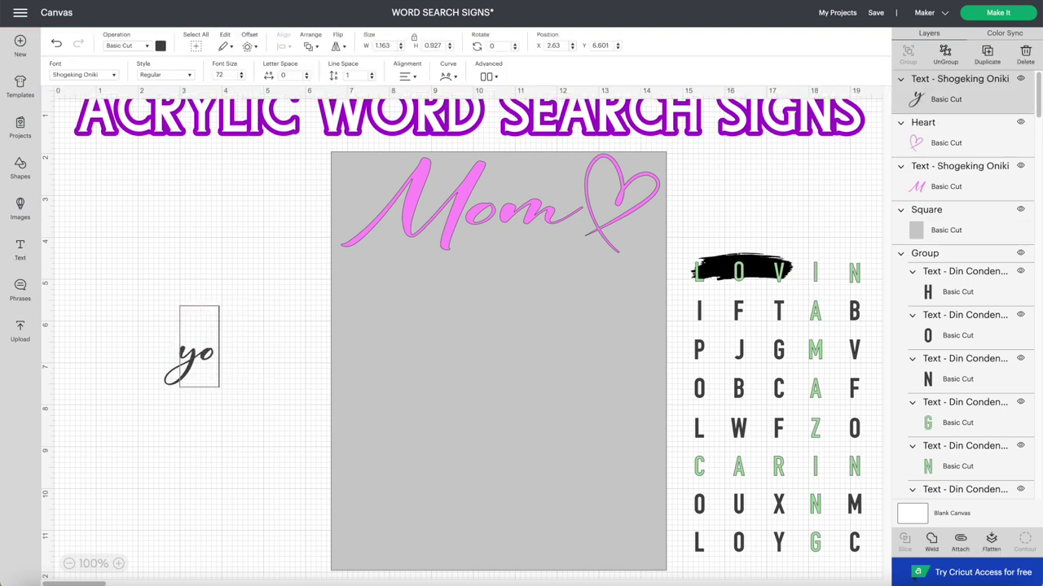
{"action": "type", "text": "u are"}
{"action": "left_click", "coordinate": [281, 282]}
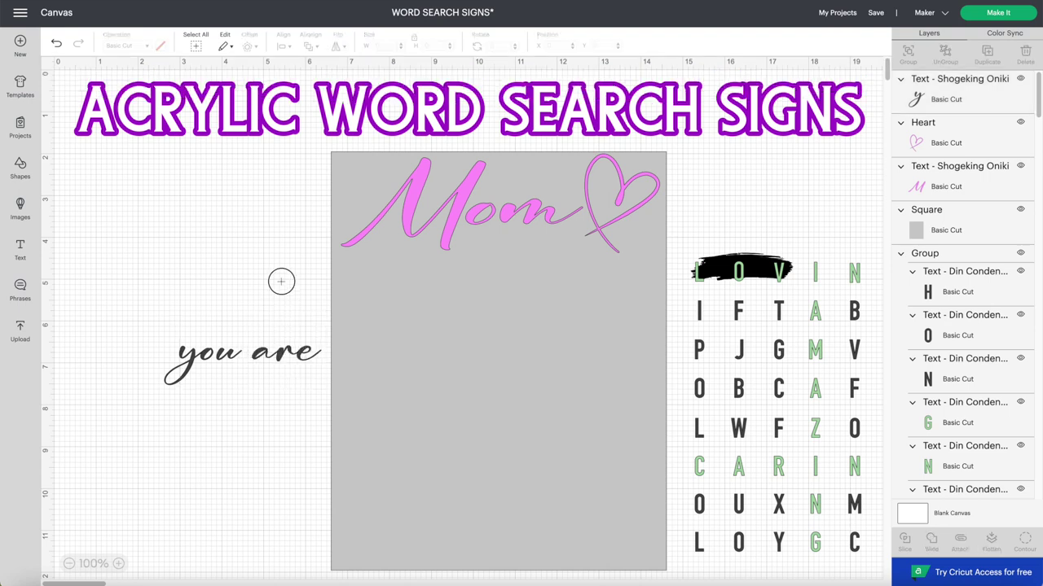
{"action": "left_click_drag", "start_coordinate": [272, 371], "coordinate": [546, 259]}
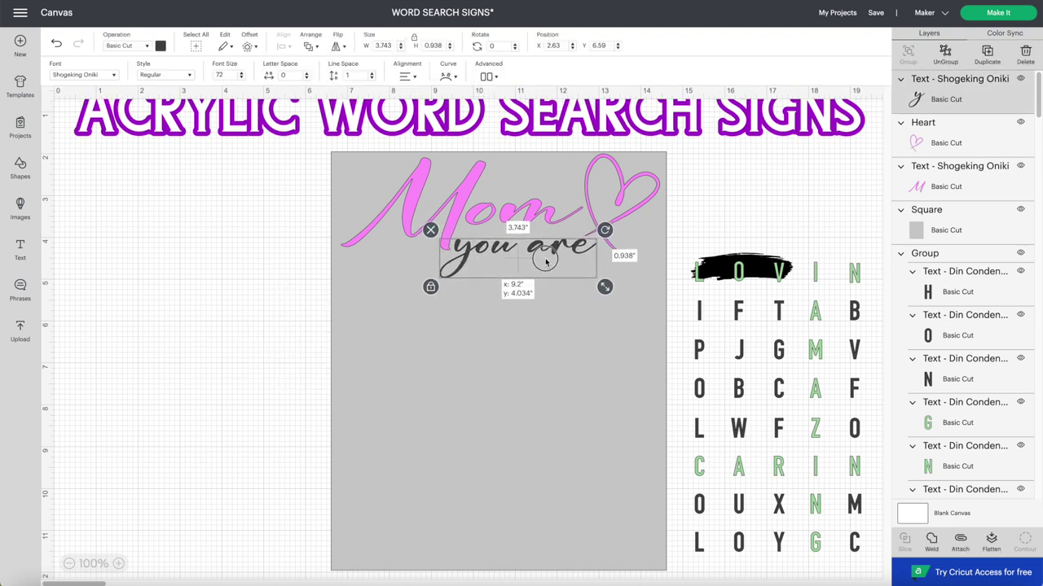
{"action": "left_click", "coordinate": [162, 46]}
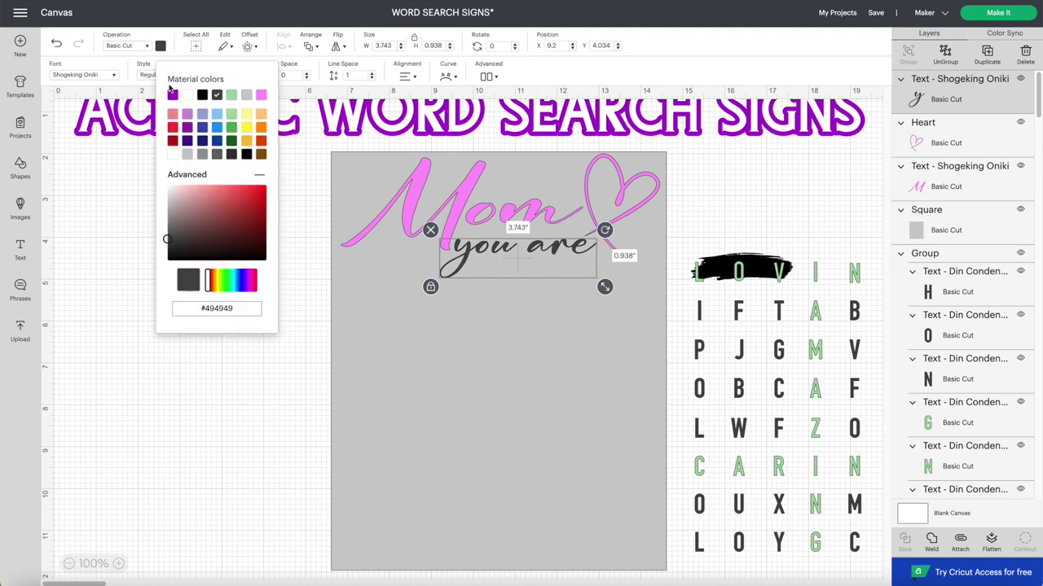
{"action": "left_click", "coordinate": [247, 141]}
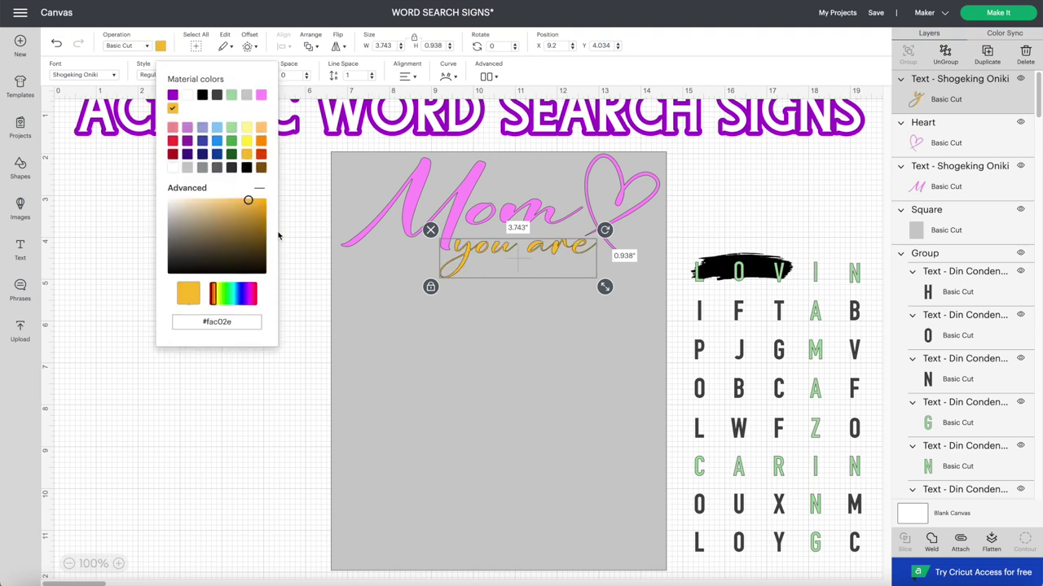
{"action": "left_click", "coordinate": [306, 322]}
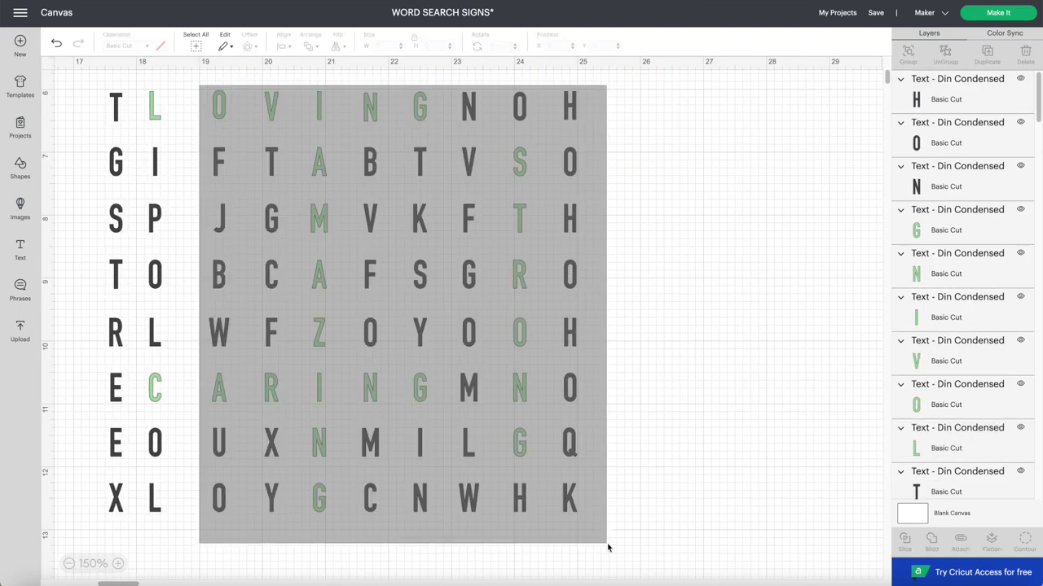
- Shift the right-hand letter columns left to close the gaps, deleting the extra last column
{"action": "left_click_drag", "start_coordinate": [610, 544], "coordinate": [528, 509]}
{"action": "left_click_drag", "start_coordinate": [256, 88], "coordinate": [538, 517]}
{"action": "left_click_drag", "start_coordinate": [344, 133], "coordinate": [331, 133]}
{"action": "left_click_drag", "start_coordinate": [291, 89], "coordinate": [588, 521]}
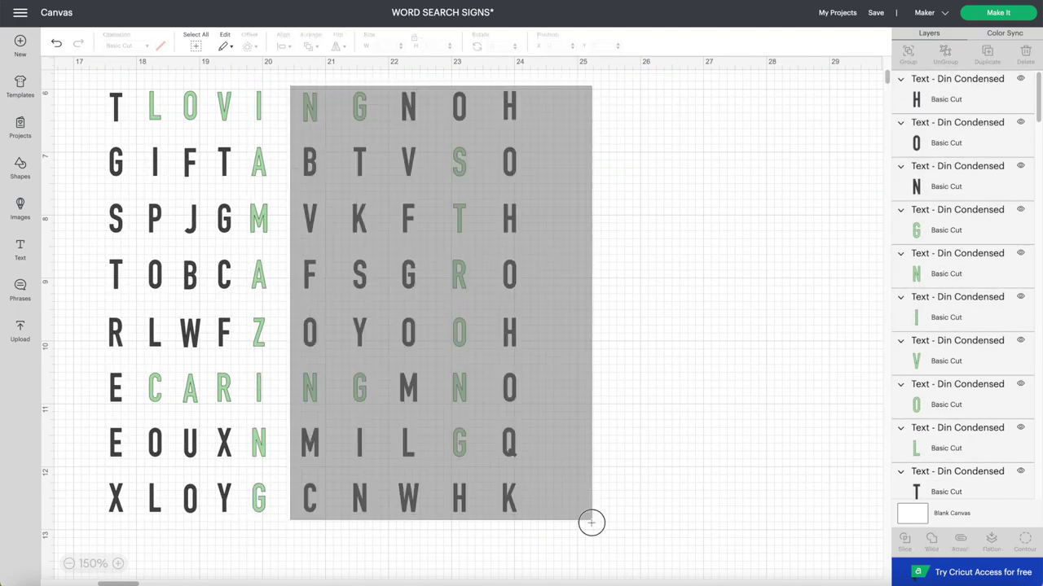
{"action": "left_click_drag", "start_coordinate": [351, 96], "coordinate": [522, 525]}
{"action": "left_click_drag", "start_coordinate": [345, 106], "coordinate": [513, 525]}
{"action": "left_click_drag", "start_coordinate": [372, 106], "coordinate": [366, 105]}
{"action": "left_click", "coordinate": [465, 105]}
{"action": "key", "text": "Delete"}
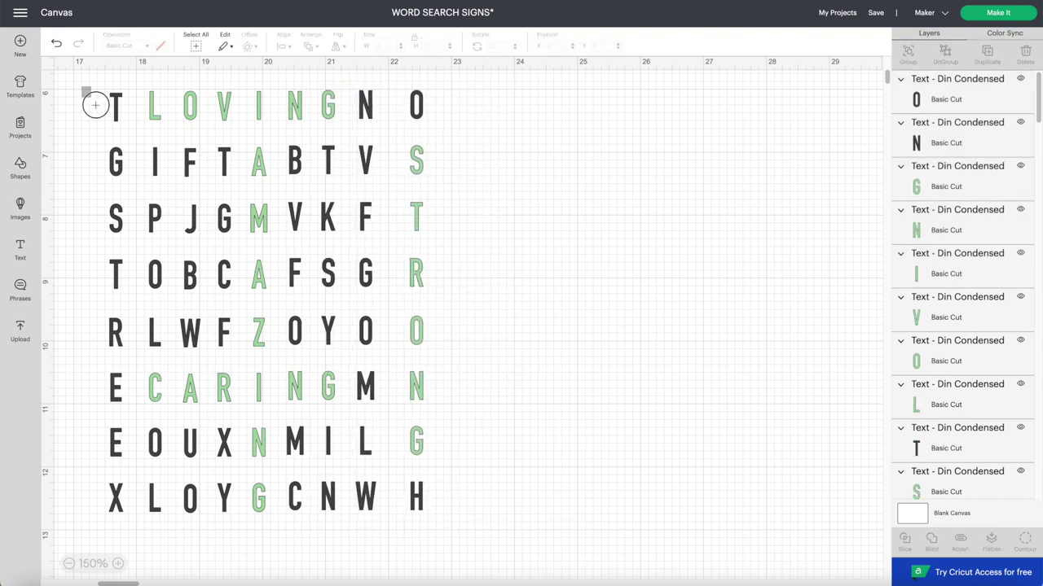
{"action": "left_click_drag", "start_coordinate": [399, 75], "coordinate": [432, 522]}
{"action": "left_click_drag", "start_coordinate": [413, 496], "coordinate": [399, 497]}
{"action": "left_click_drag", "start_coordinate": [428, 126], "coordinate": [78, 77]}
- Center Vertically each letter row, top through CARING to bottom, so each sits on one line
{"action": "left_click", "coordinate": [283, 45]}
{"action": "left_click", "coordinate": [318, 137]}
{"action": "left_click_drag", "start_coordinate": [428, 126], "coordinate": [65, 81]}
{"action": "left_click", "coordinate": [283, 44]}
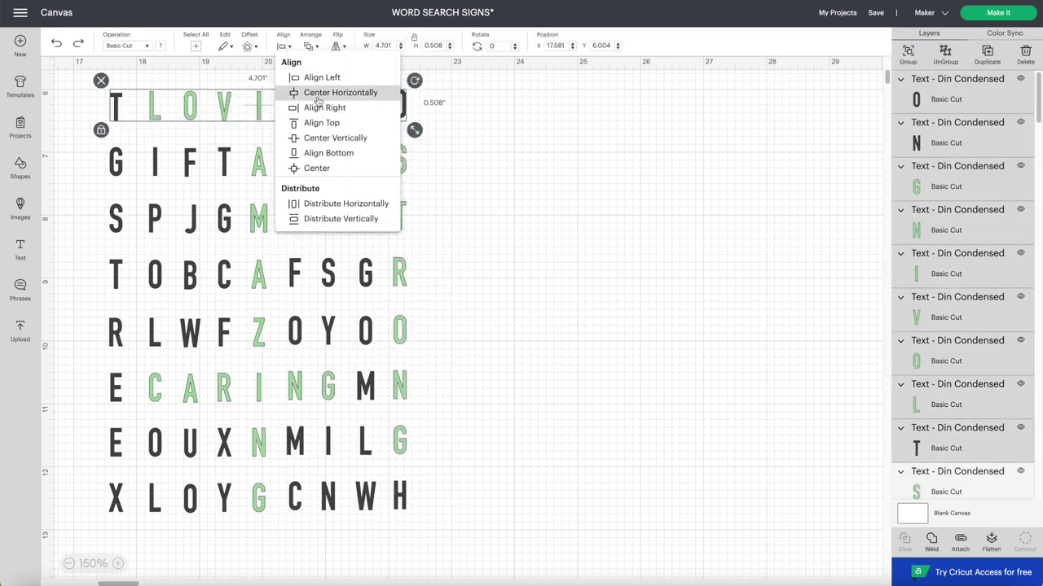
{"action": "left_click", "coordinate": [318, 136]}
{"action": "left_click_drag", "start_coordinate": [430, 173], "coordinate": [56, 137]}
{"action": "left_click", "coordinate": [282, 45]}
{"action": "left_click", "coordinate": [318, 137]}
{"action": "left_click_drag", "start_coordinate": [430, 351], "coordinate": [55, 314]}
{"action": "left_click", "coordinate": [283, 45]}
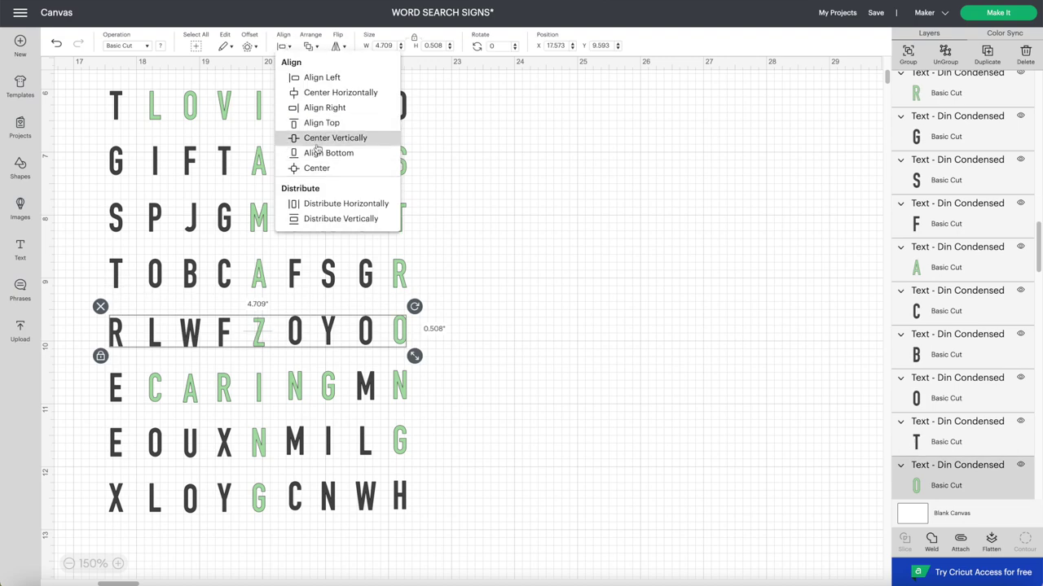
{"action": "left_click", "coordinate": [318, 137]}
{"action": "left_click", "coordinate": [283, 44]}
{"action": "left_click_drag", "start_coordinate": [430, 407], "coordinate": [61, 471]}
{"action": "left_click", "coordinate": [317, 138]}
{"action": "left_click", "coordinate": [283, 45]}
{"action": "left_click", "coordinate": [318, 138]}
{"action": "left_click_drag", "start_coordinate": [430, 474], "coordinate": [61, 528]}
{"action": "left_click", "coordinate": [282, 45]}
{"action": "left_click", "coordinate": [318, 138]}
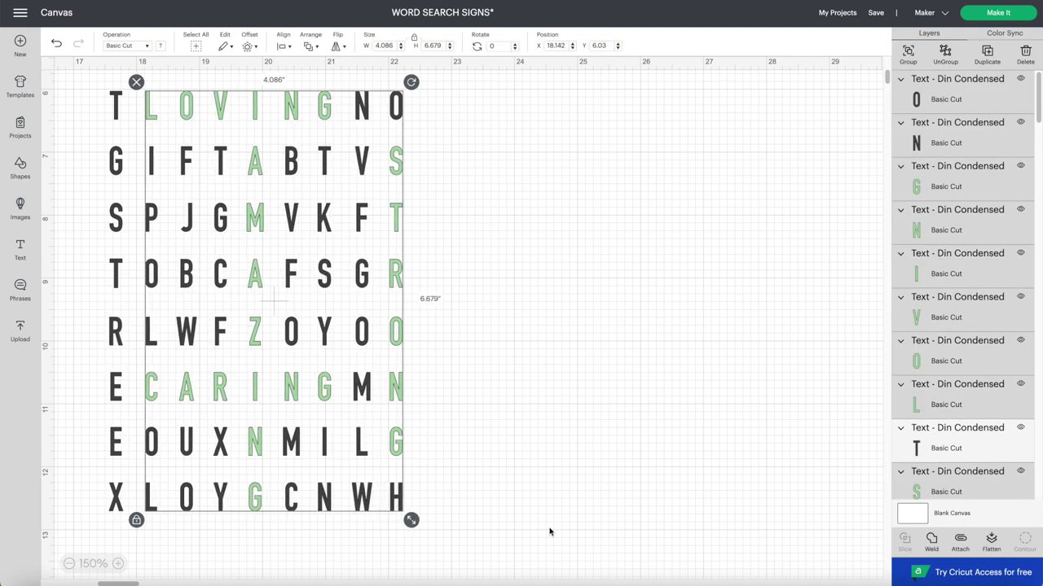
{"action": "left_click", "coordinate": [182, 126]}
- Center Horizontally each letter column so its letters stack straight
{"action": "left_click_drag", "start_coordinate": [99, 89], "coordinate": [129, 480]}
{"action": "left_click", "coordinate": [283, 45]}
{"action": "left_click", "coordinate": [317, 91]}
{"action": "left_click_drag", "start_coordinate": [133, 89], "coordinate": [163, 480]}
{"action": "left_click_drag", "start_coordinate": [167, 90], "coordinate": [197, 480]}
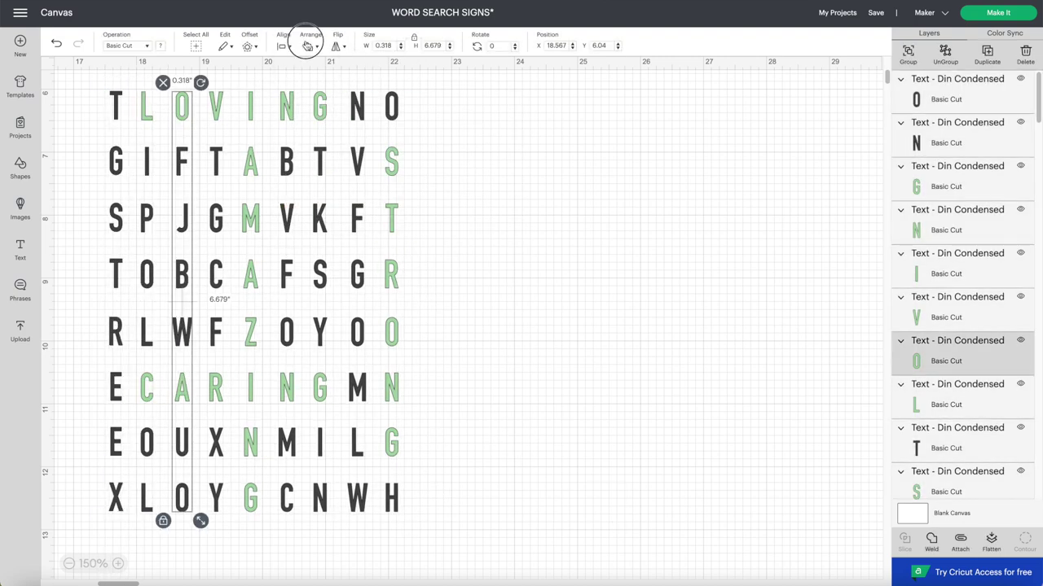
{"action": "left_click", "coordinate": [283, 44]}
{"action": "left_click", "coordinate": [317, 90]}
{"action": "left_click_drag", "start_coordinate": [206, 101], "coordinate": [234, 477]}
{"action": "left_click", "coordinate": [282, 45]}
{"action": "left_click", "coordinate": [317, 90]}
- Group the letter grid and resize it onto the board under 'you are', about 7.607 by 6.574 inches
{"action": "left_click_drag", "start_coordinate": [240, 93], "coordinate": [268, 501]}
{"action": "left_click", "coordinate": [283, 45]}
{"action": "left_click", "coordinate": [318, 91]}
{"action": "left_click_drag", "start_coordinate": [88, 89], "coordinate": [542, 572]}
{"action": "key", "text": "ctrl+g"}
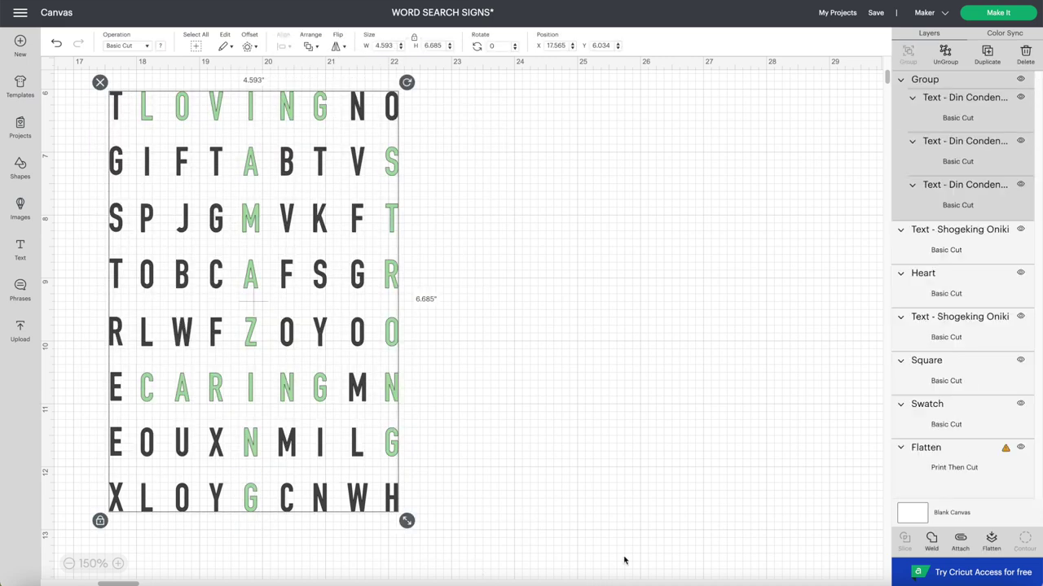
{"action": "left_click_drag", "start_coordinate": [326, 325], "coordinate": [263, 210]}
{"action": "scroll", "coordinate": [263, 209], "scroll_direction": "down", "scroll_amount": 5}
{"action": "left_click_drag", "start_coordinate": [379, 410], "coordinate": [508, 410]}
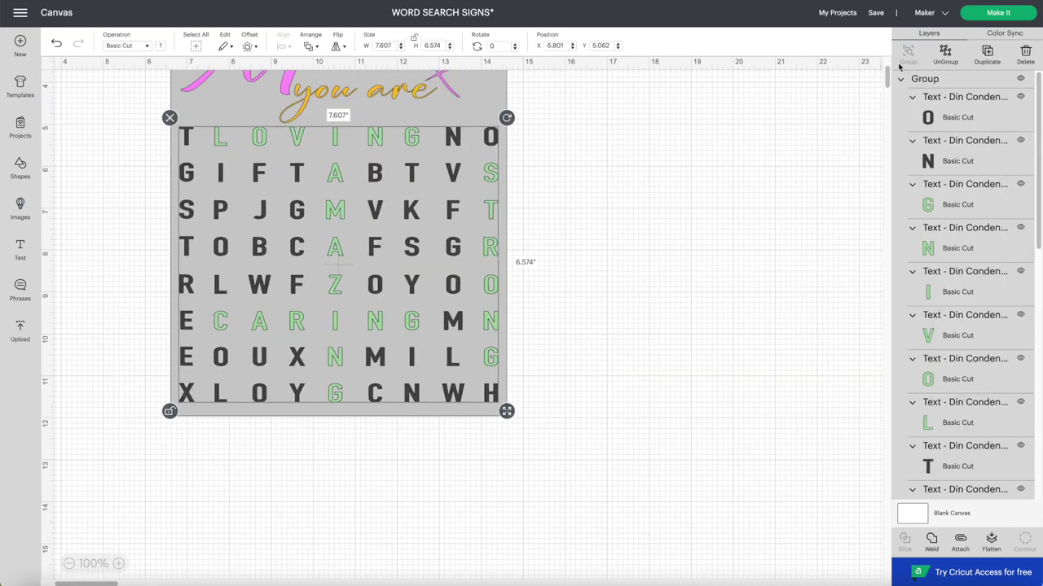
- Resize the letter grid to W 7.269 and H 6.6 inches
{"action": "scroll", "coordinate": [886, 72], "scroll_direction": "up", "scroll_amount": 2}
{"action": "scroll", "coordinate": [886, 72], "scroll_direction": "up", "scroll_amount": 1}
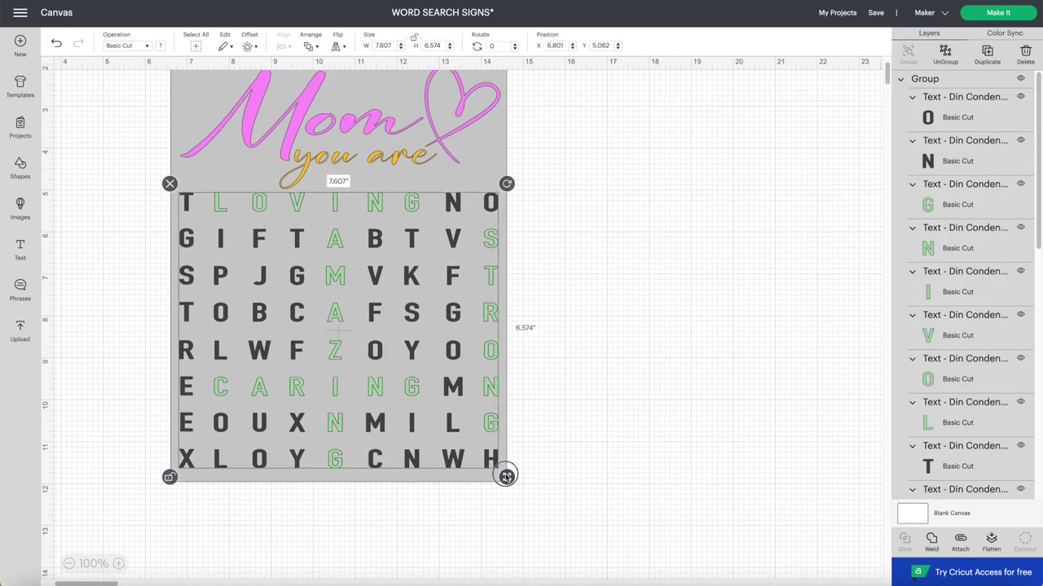
{"action": "left_click_drag", "start_coordinate": [506, 476], "coordinate": [493, 475]}
{"action": "left_click_drag", "start_coordinate": [431, 421], "coordinate": [439, 421]}
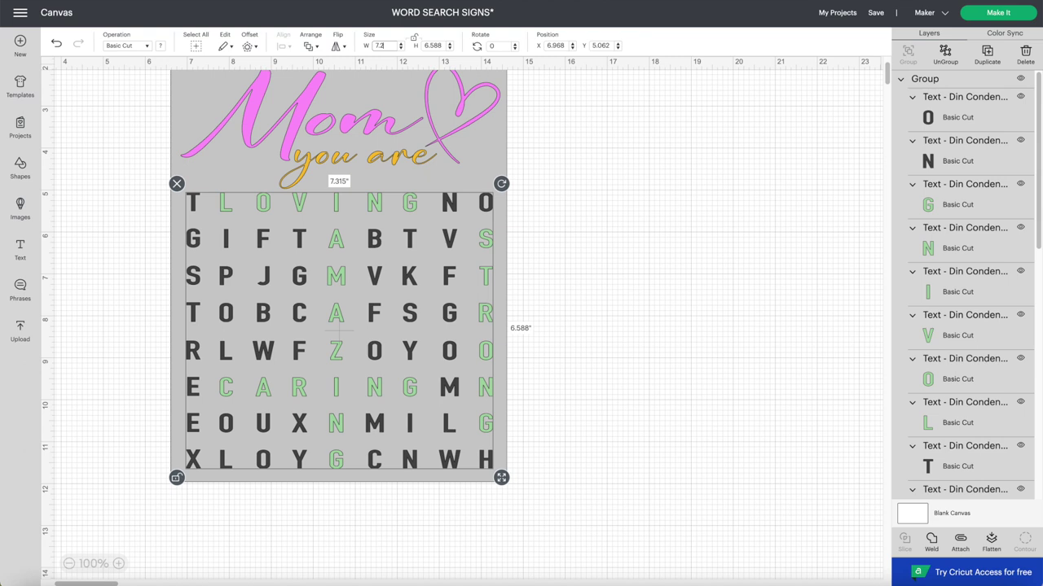
{"action": "type", "text": "7.269"}
{"action": "key", "text": "Tab"}
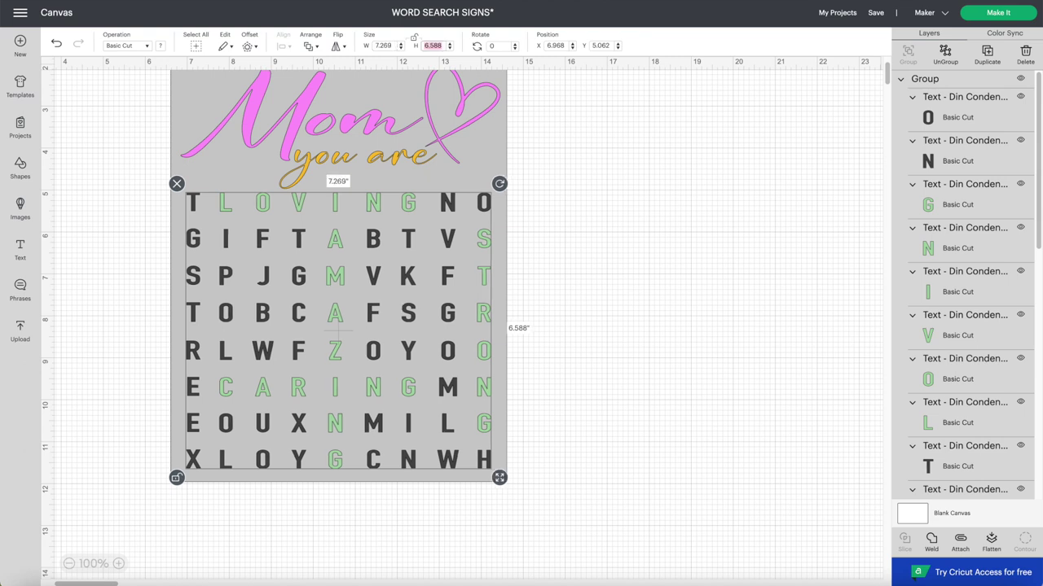
{"action": "key", "text": "Return"}
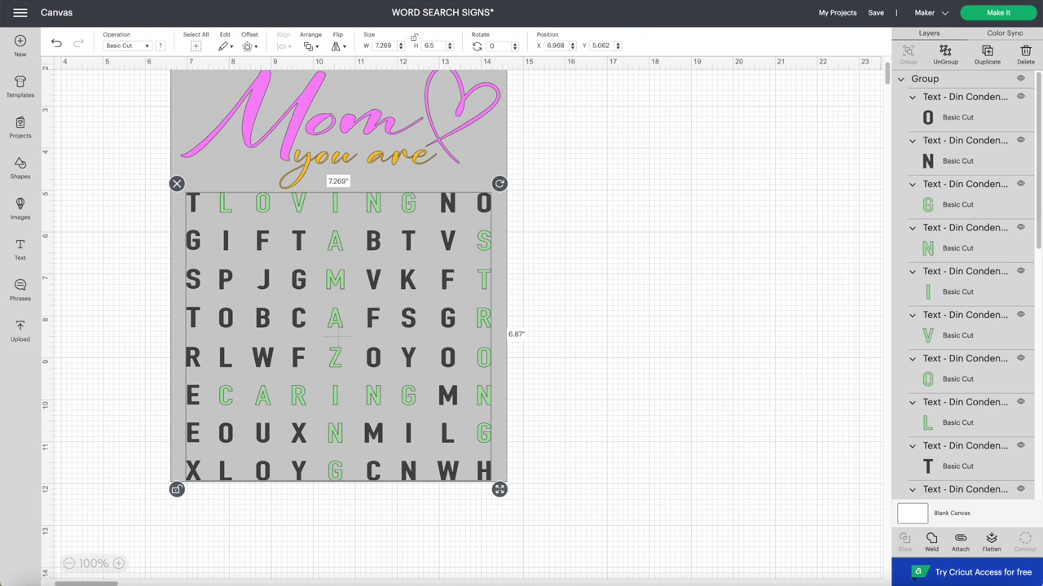
{"action": "key", "text": "Return"}
{"action": "key", "text": "BackSpace"}
{"action": "type", "text": "6"}
{"action": "key", "text": "Return"}
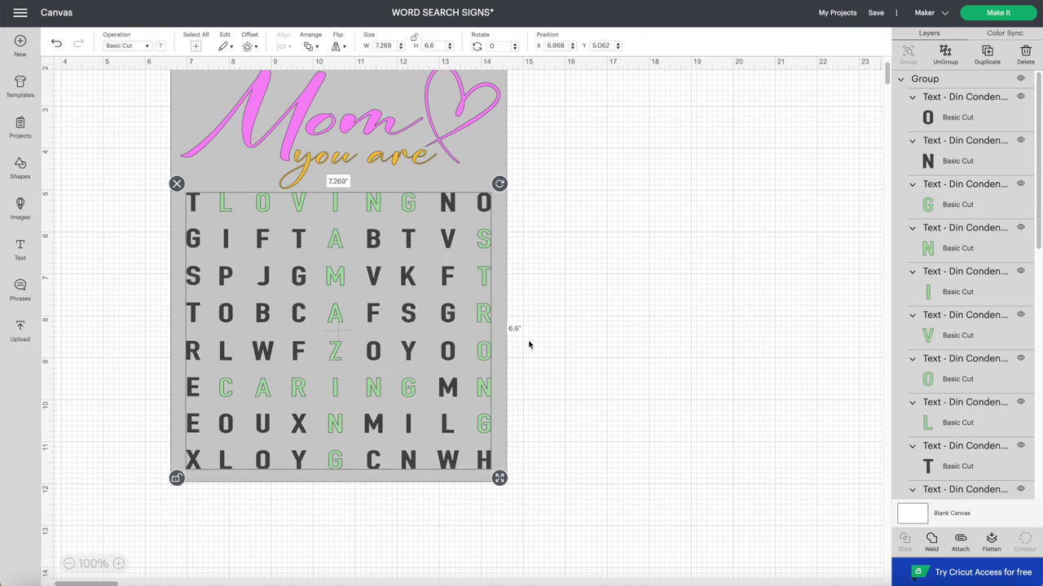
- Nudge the yellow 'you are' text slightly up beneath the pink Mom
{"action": "left_click", "coordinate": [529, 345]}
{"action": "left_click", "coordinate": [484, 175]}
{"action": "left_click", "coordinate": [372, 150]}
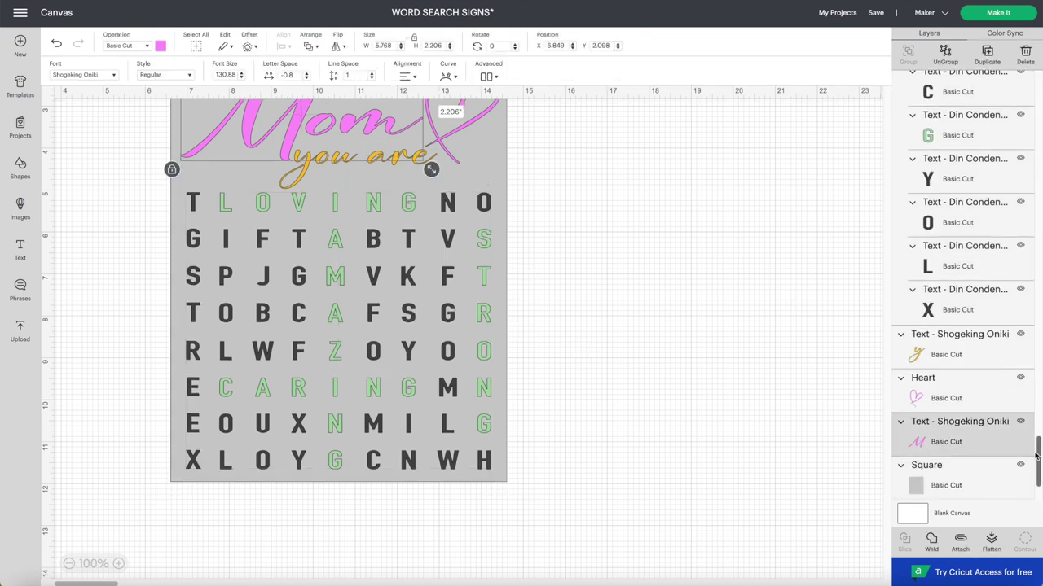
{"action": "scroll", "coordinate": [1036, 456], "scroll_direction": "up", "scroll_amount": 1}
{"action": "left_click", "coordinate": [846, 323]}
{"action": "scroll", "coordinate": [888, 81], "scroll_direction": "up", "scroll_amount": 1}
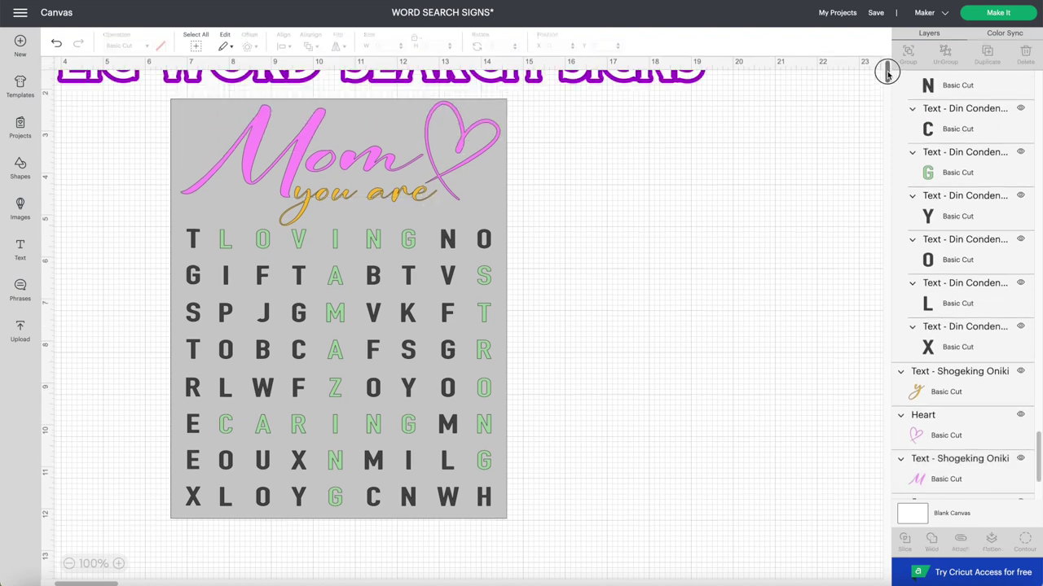
{"action": "left_click", "coordinate": [385, 155]}
{"action": "left_click", "coordinate": [396, 200]}
{"action": "left_click_drag", "start_coordinate": [397, 200], "coordinate": [397, 199]}
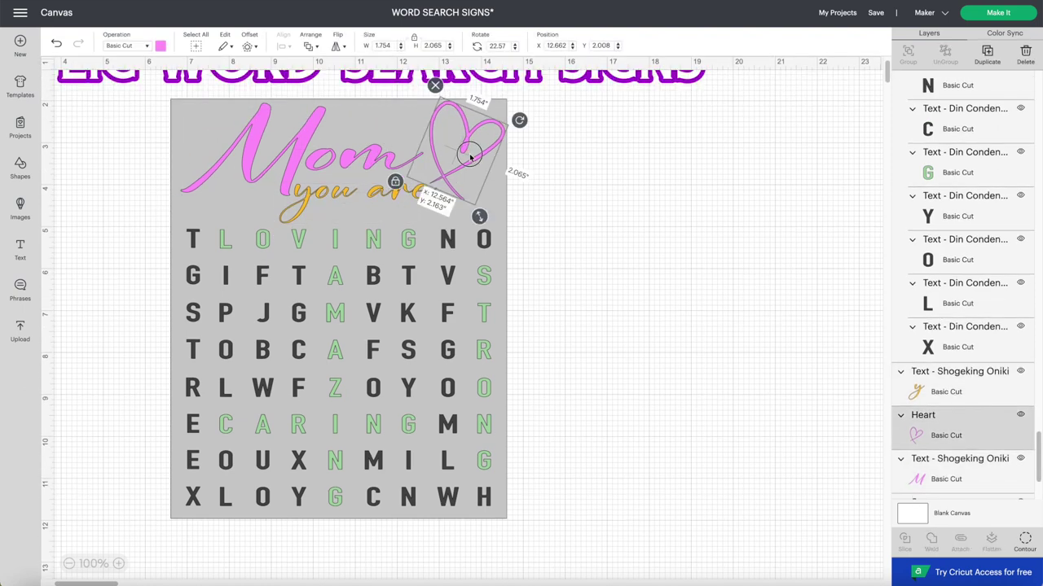
- Duplicate the letter grid and place the copy to the right of the original
{"action": "left_click", "coordinate": [240, 314]}
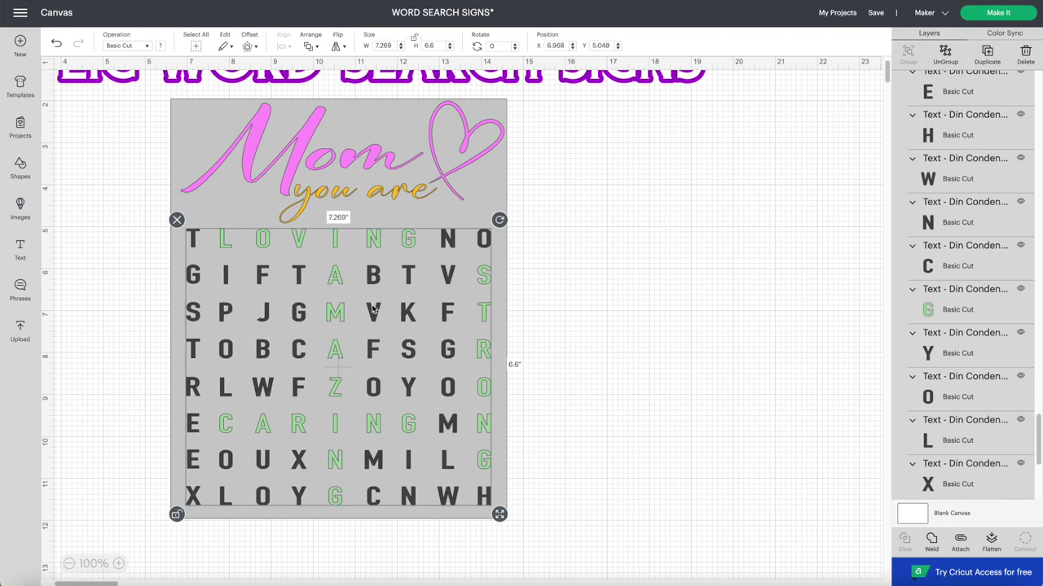
{"action": "key", "text": "ctrl+d"}
{"action": "left_click_drag", "start_coordinate": [373, 308], "coordinate": [741, 364]}
- Make all the letters of the left letter grid black
{"action": "left_click", "coordinate": [266, 342]}
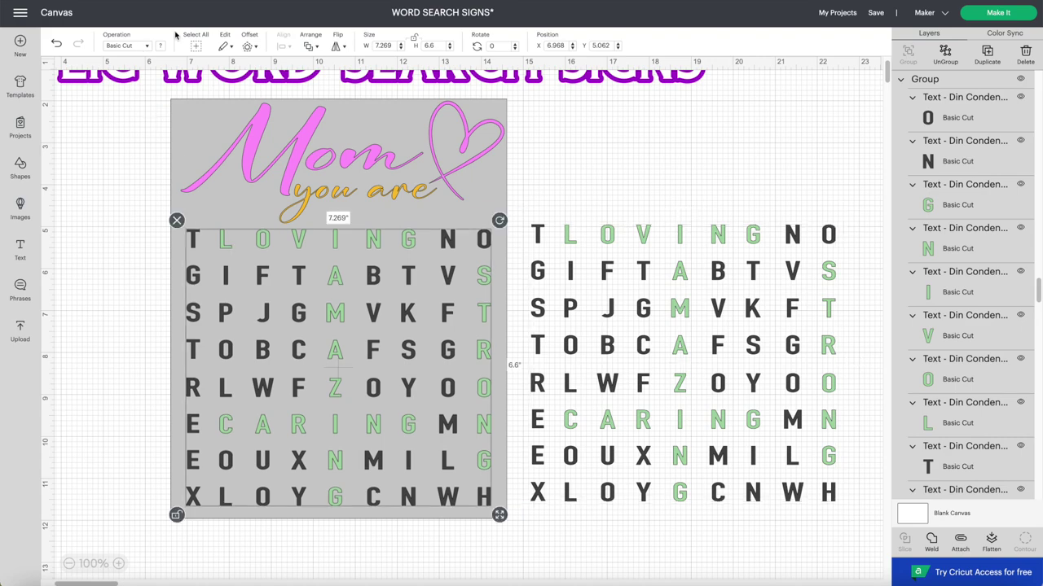
{"action": "left_click", "coordinate": [160, 46]}
{"action": "left_click", "coordinate": [198, 96]}
{"action": "left_click", "coordinate": [122, 304]}
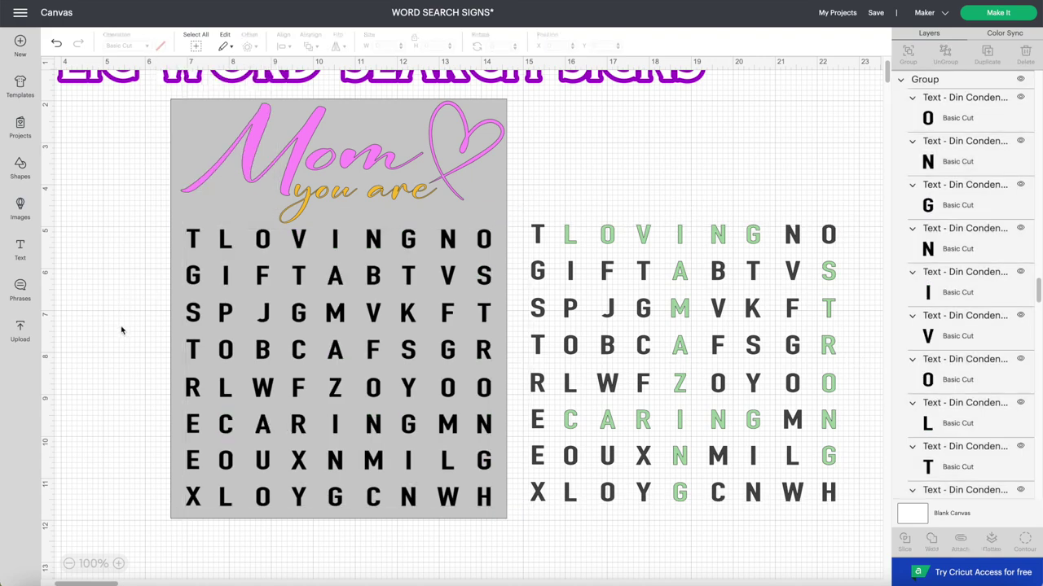
- Add a brush swatch, bring it forward over the backing, and color it pink
{"action": "left_click", "coordinate": [69, 564]}
{"action": "left_click_drag", "start_coordinate": [643, 163], "coordinate": [149, 175]}
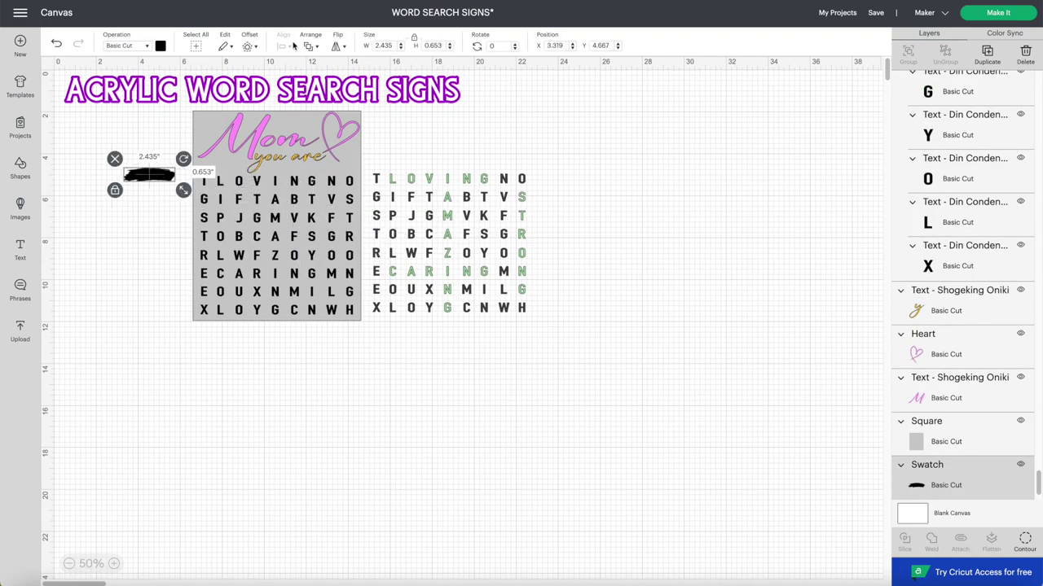
{"action": "left_click", "coordinate": [310, 46]}
{"action": "left_click", "coordinate": [330, 79]}
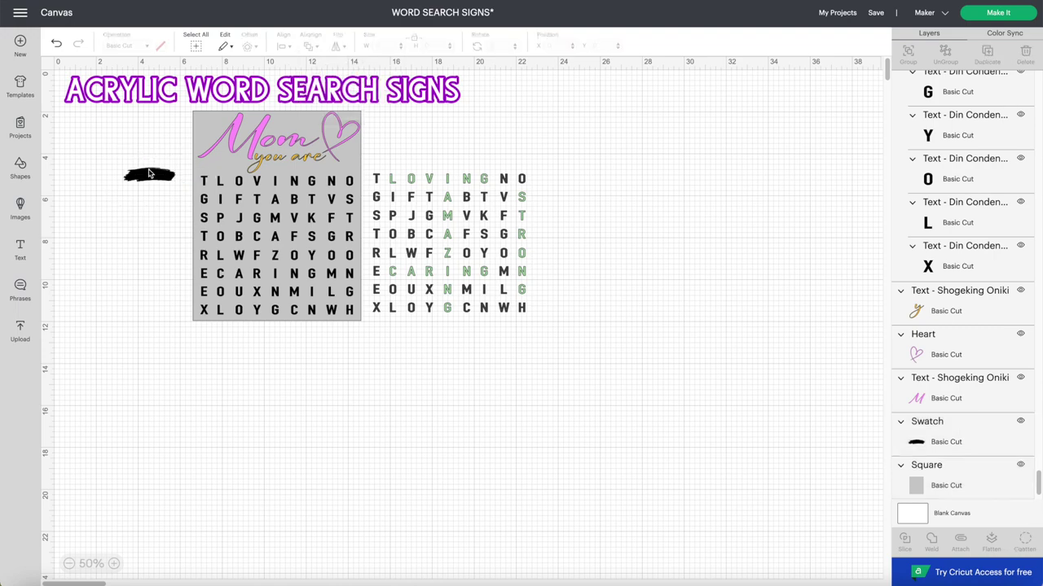
{"action": "left_click_drag", "start_coordinate": [149, 175], "coordinate": [237, 171]}
{"action": "scroll", "coordinate": [276, 193], "scroll_direction": "up", "scroll_amount": 3}
{"action": "scroll", "coordinate": [277, 193], "scroll_direction": "up", "scroll_amount": 1}
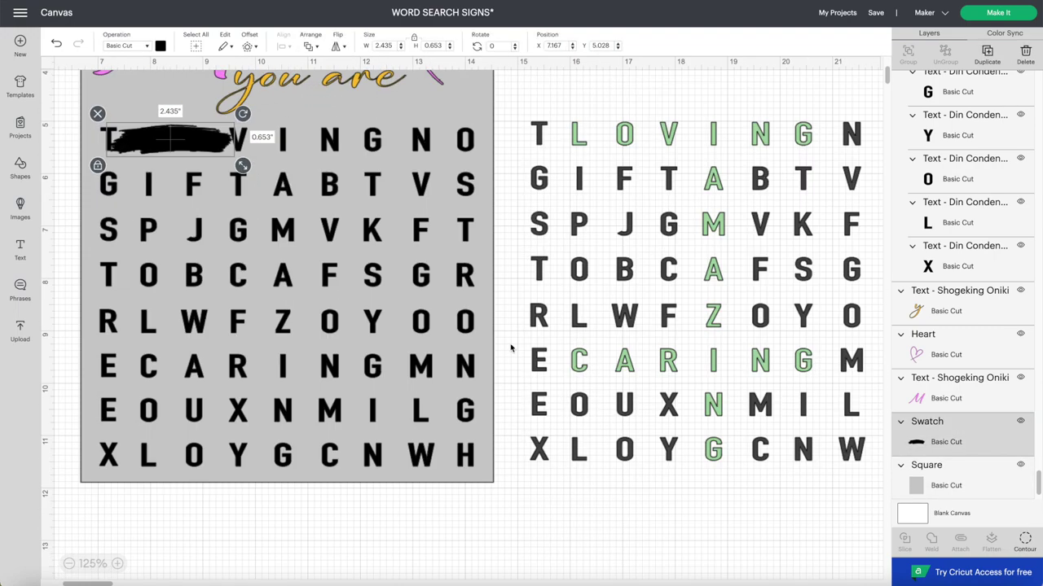
{"action": "left_click", "coordinate": [161, 45]}
{"action": "left_click", "coordinate": [217, 95]}
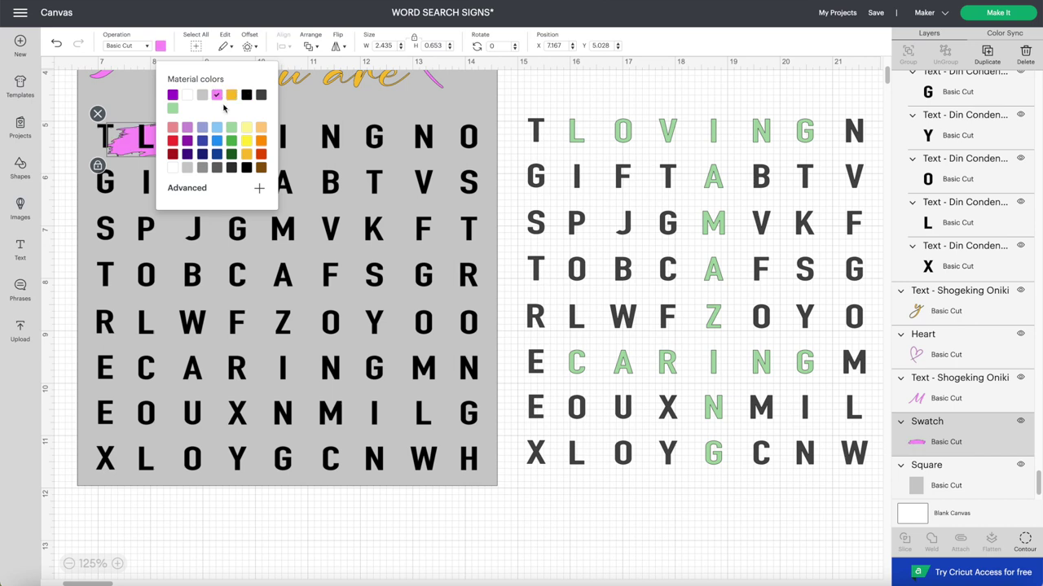
- Stretch the pink swatch across LOVING in the top row and flip it horizontally
{"action": "left_click_drag", "start_coordinate": [131, 153], "coordinate": [130, 180]}
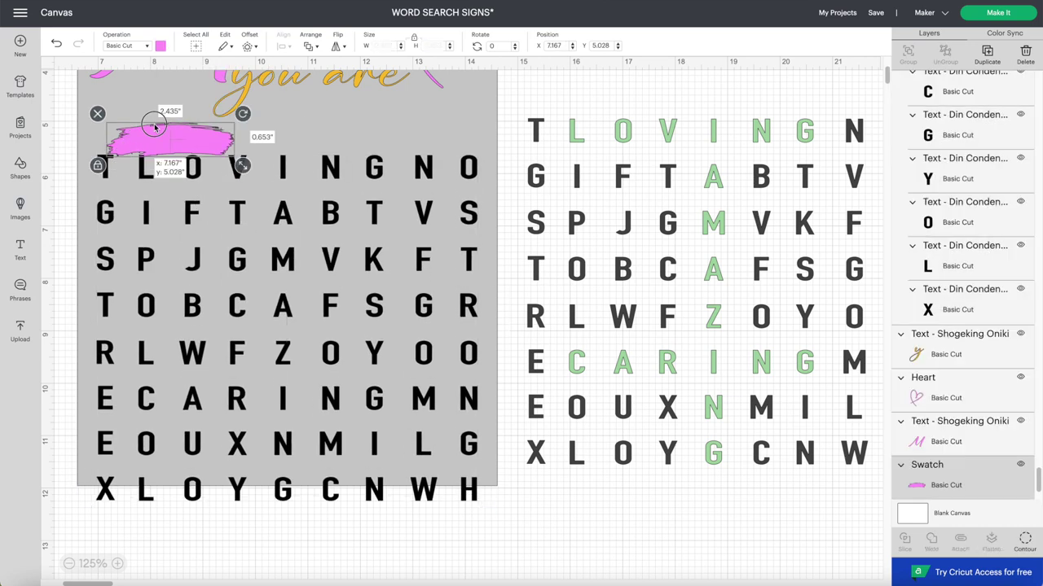
{"action": "left_click_drag", "start_coordinate": [163, 126], "coordinate": [580, 517]}
{"action": "left_click_drag", "start_coordinate": [372, 402], "coordinate": [372, 365]}
{"action": "left_click_drag", "start_coordinate": [580, 517], "coordinate": [189, 135]}
{"action": "left_click", "coordinate": [116, 159]}
{"action": "left_click_drag", "start_coordinate": [261, 158], "coordinate": [398, 160]}
{"action": "left_click", "coordinate": [336, 47]}
{"action": "left_click", "coordinate": [362, 64]}
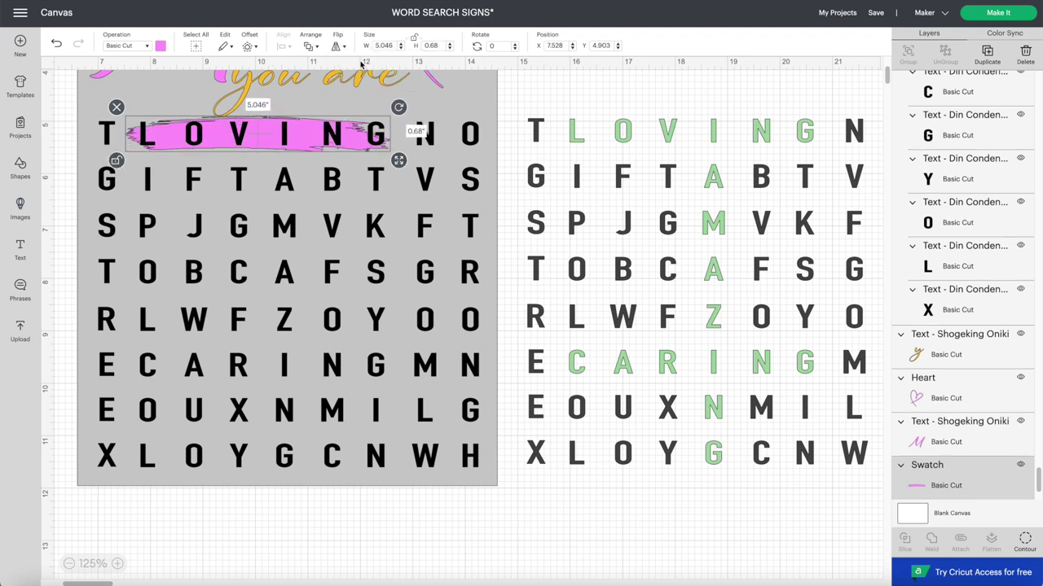
{"action": "left_click_drag", "start_coordinate": [400, 160], "coordinate": [411, 163]}
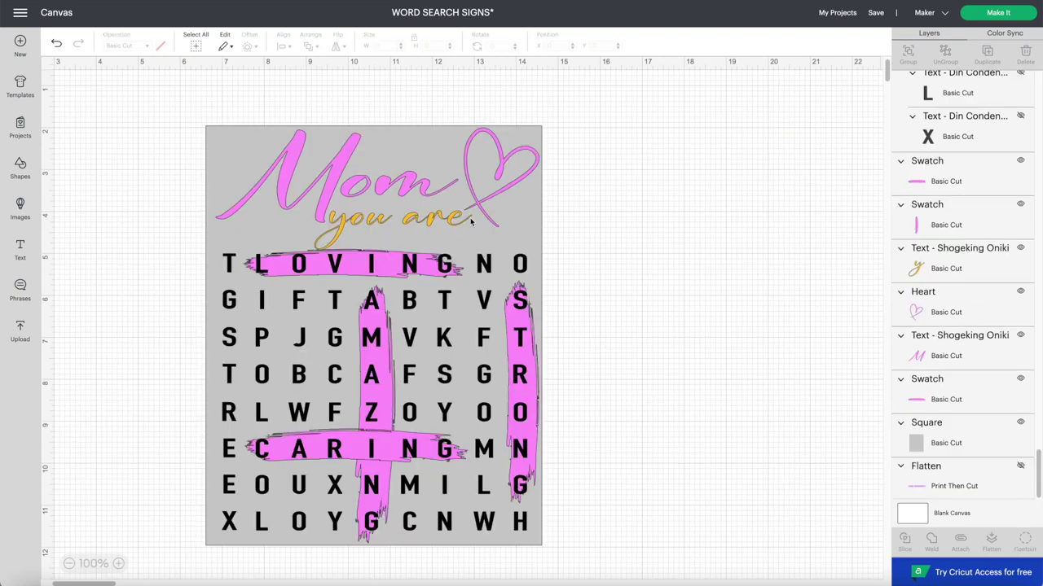
- Delete the grey backing and move the letter grid aside, off the pink swatches
{"action": "left_click_drag", "start_coordinate": [486, 294], "coordinate": [886, 239]}
{"action": "key", "text": "Delete"}
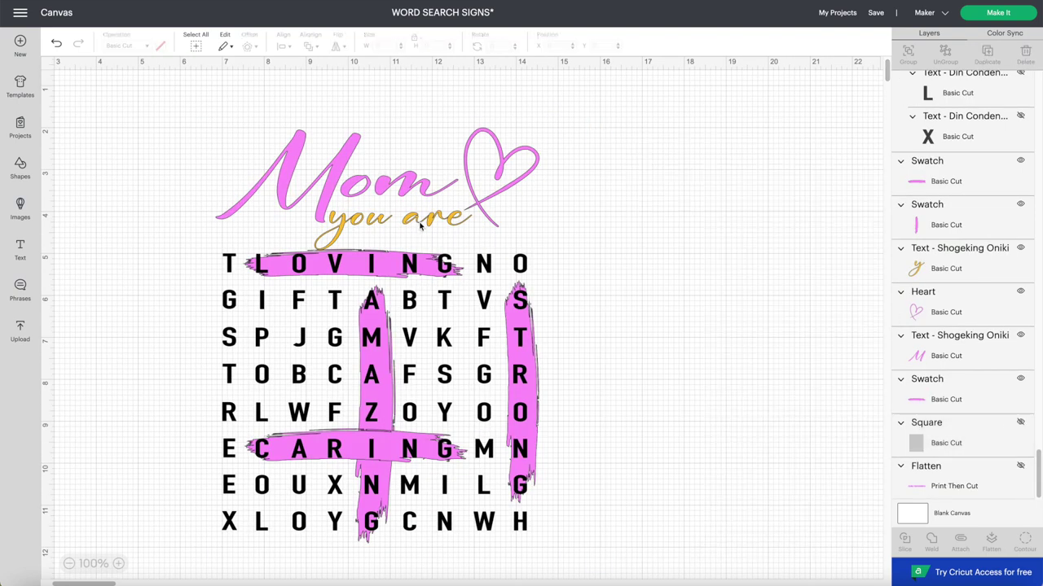
{"action": "left_click", "coordinate": [409, 340]}
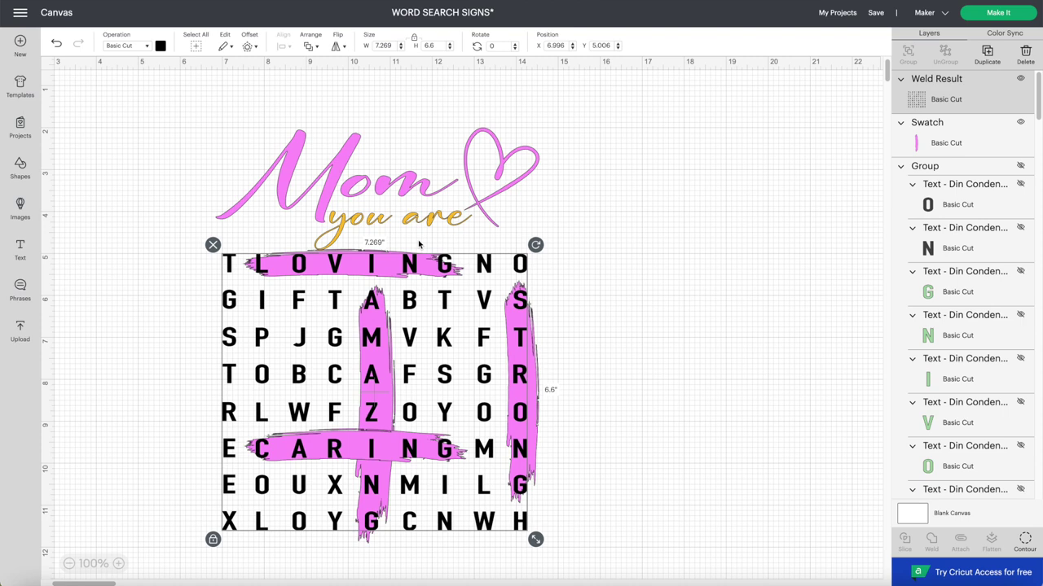
{"action": "left_click_drag", "start_coordinate": [343, 351], "coordinate": [698, 332]}
{"action": "left_click", "coordinate": [565, 163]}
{"action": "left_click", "coordinate": [501, 167]}
{"action": "left_click_drag", "start_coordinate": [544, 124], "coordinate": [551, 146]}
{"action": "key", "text": "ctrl+z"}
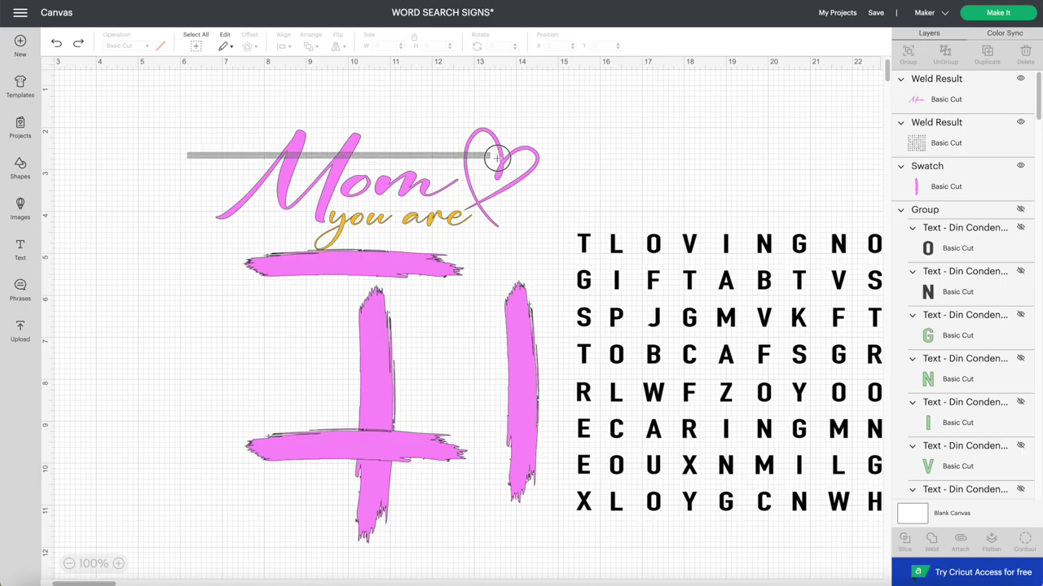
{"action": "left_click", "coordinate": [497, 158]}
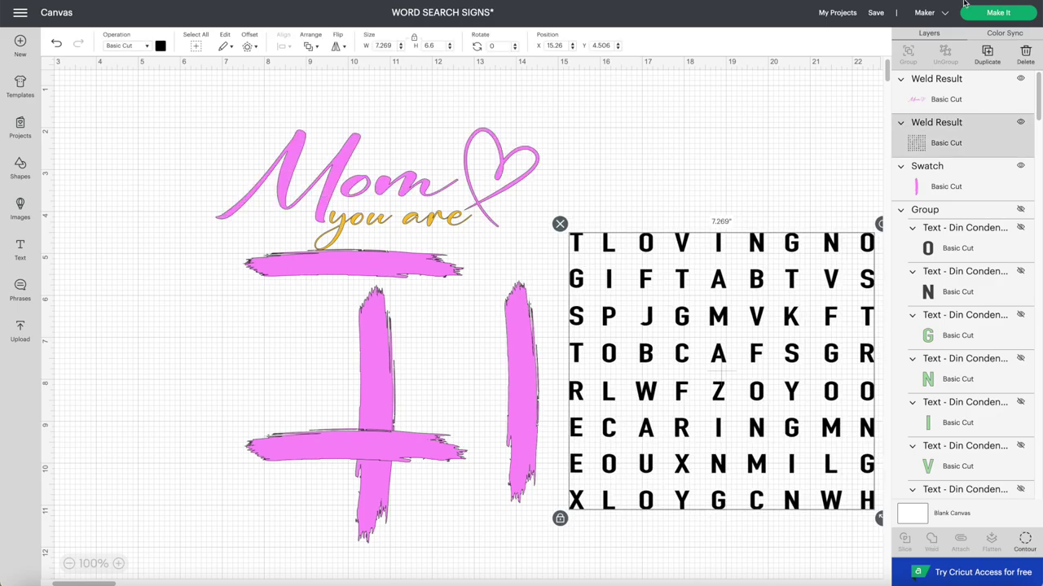
- Start Make It and move the Mom design off the pink mat 3
{"action": "left_click", "coordinate": [995, 13]}
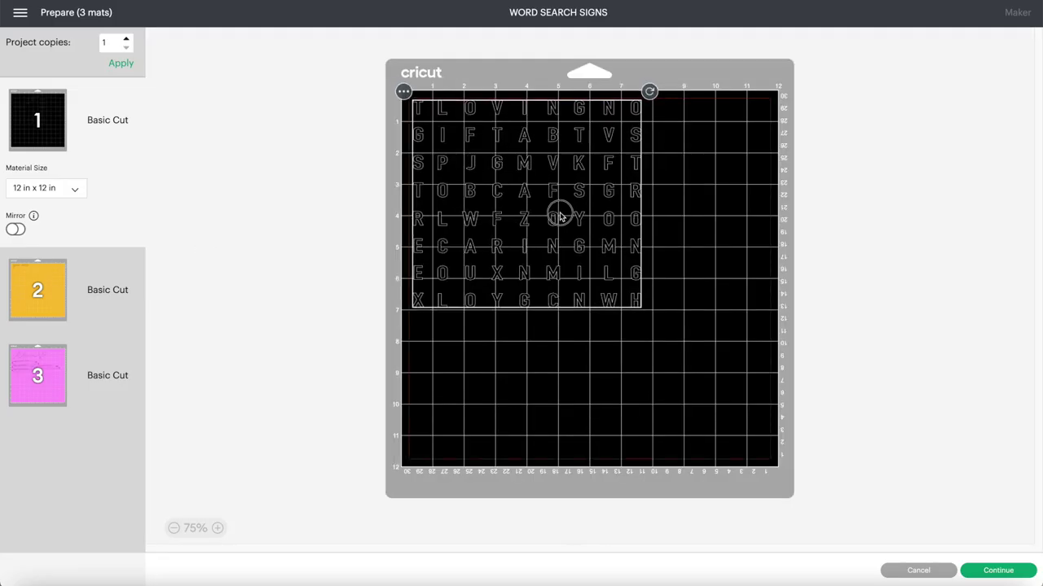
{"action": "left_click", "coordinate": [70, 375]}
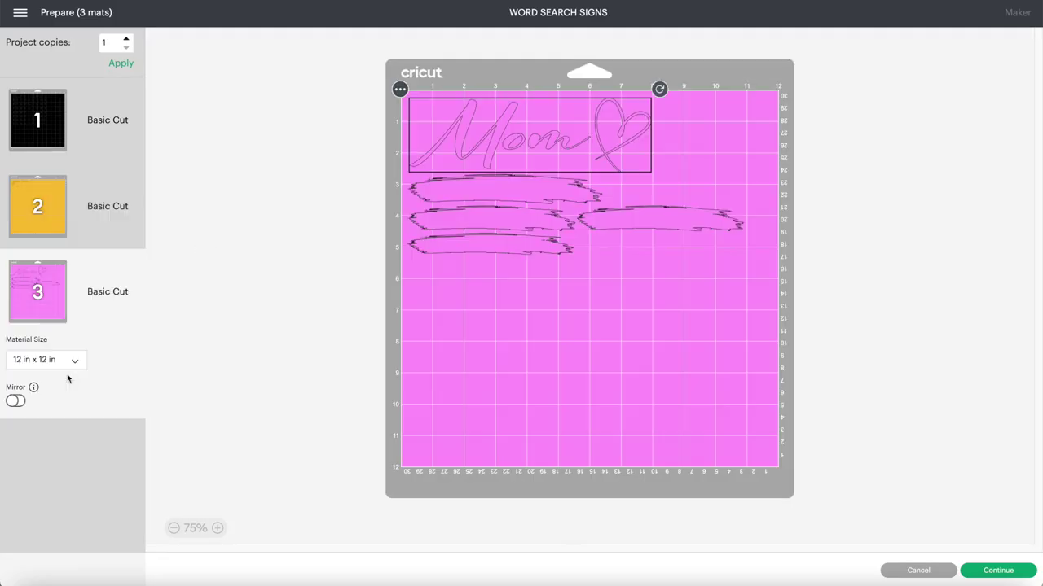
{"action": "left_click", "coordinate": [400, 89]}
{"action": "left_click", "coordinate": [407, 120]}
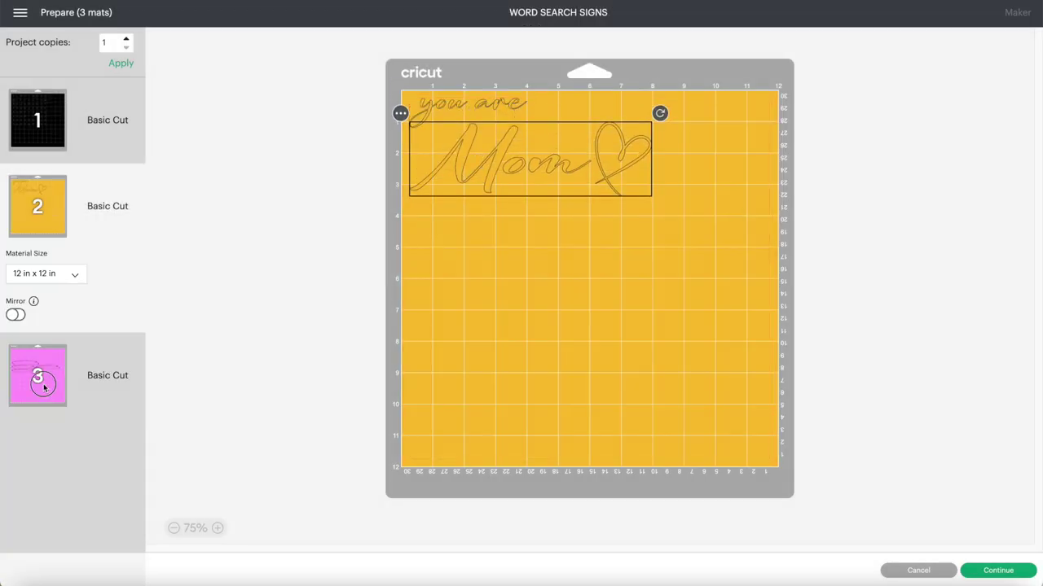
- Rearrange the brush swatches on pink mat 3, turn Mirror on, and continue
{"action": "left_click", "coordinate": [44, 388]}
{"action": "mouse_move", "coordinate": [489, 190]}
{"action": "left_mouse_down"}
{"action": "mouse_move", "coordinate": [489, 125]}
{"action": "mouse_move", "coordinate": [496, 249]}
{"action": "mouse_move", "coordinate": [671, 149]}
{"action": "left_mouse_up"}
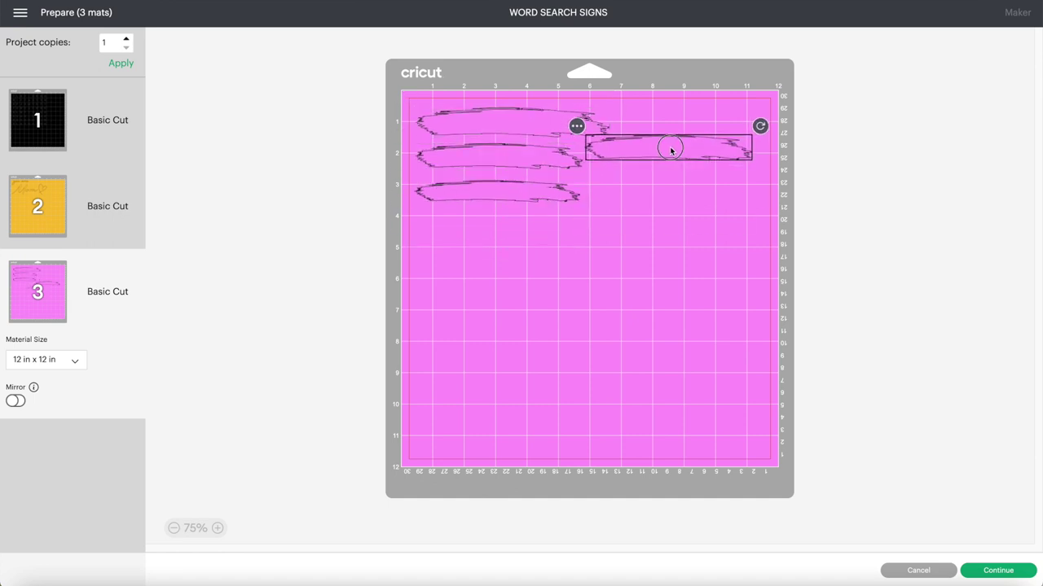
{"action": "left_click", "coordinate": [22, 401]}
{"action": "mouse_move", "coordinate": [495, 119]}
{"action": "left_mouse_down"}
{"action": "mouse_move", "coordinate": [526, 182]}
{"action": "mouse_move", "coordinate": [525, 217]}
{"action": "left_mouse_up"}
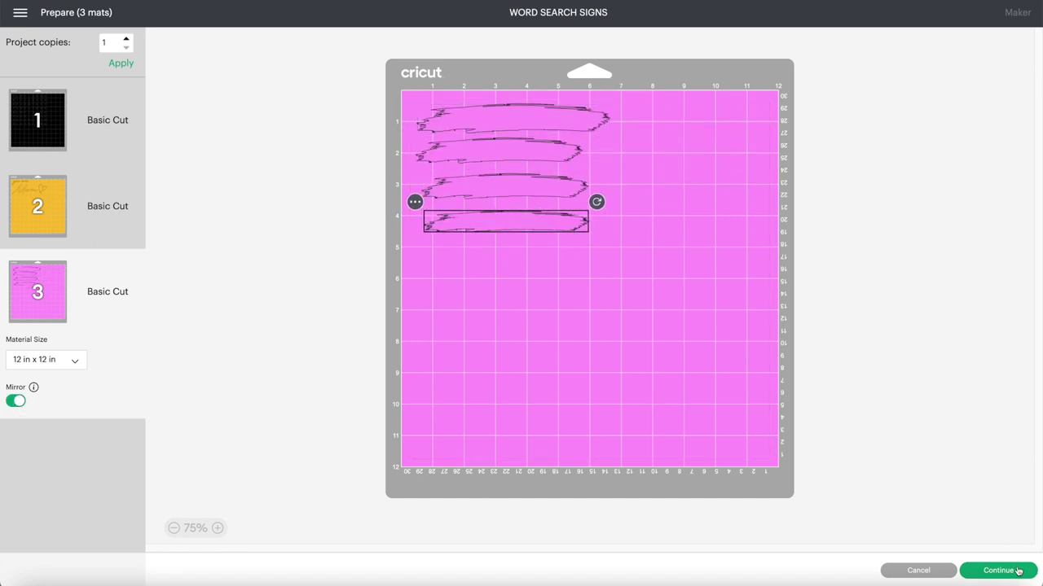
{"action": "left_click", "coordinate": [1017, 571]}
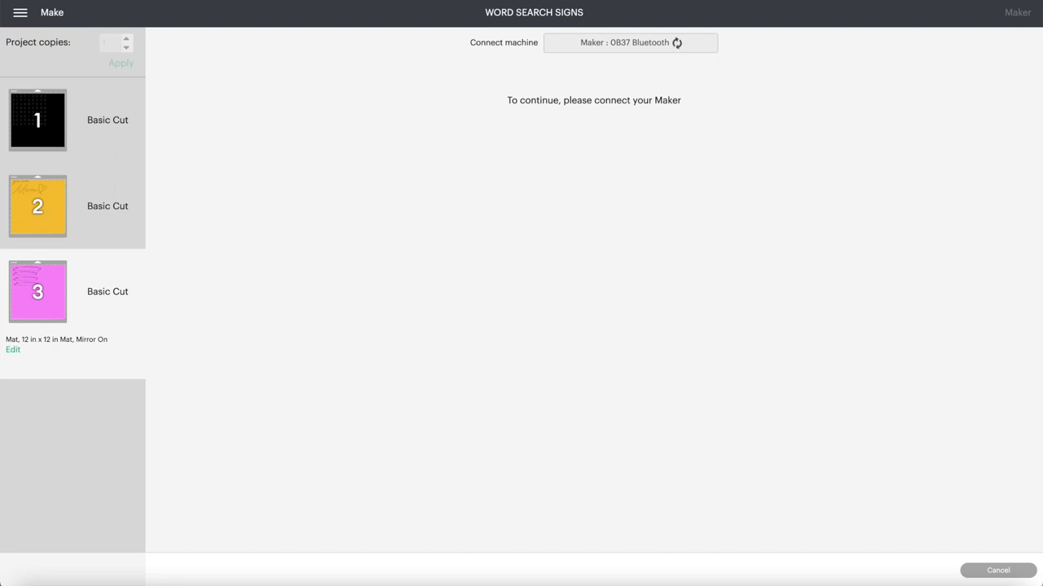